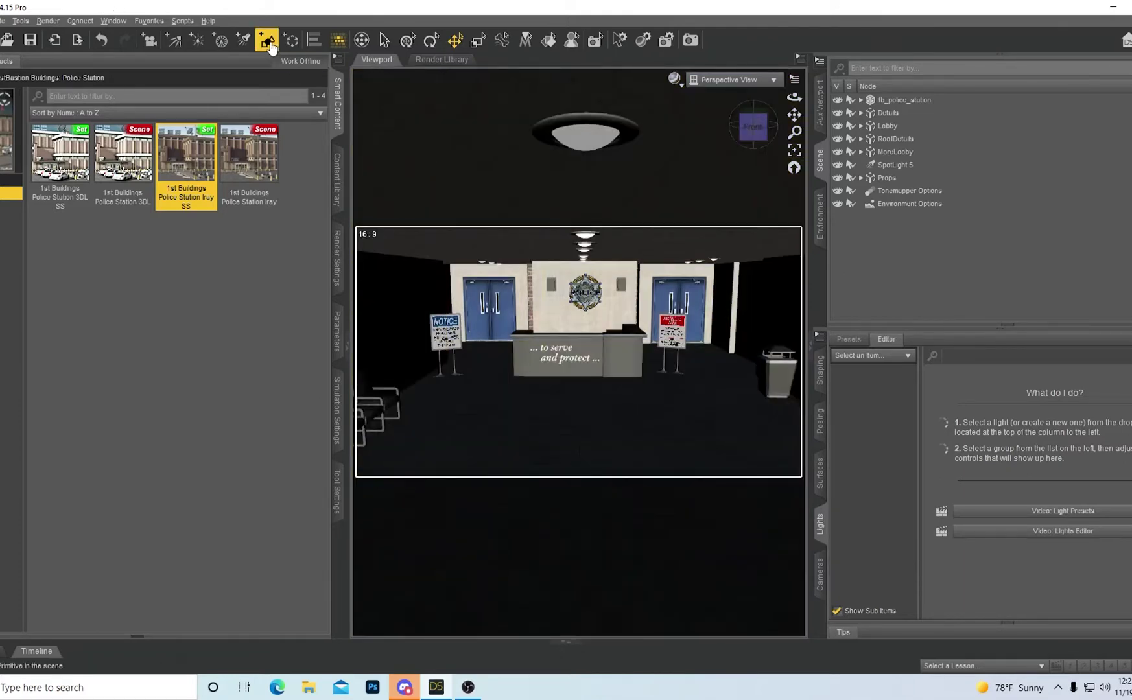
pyautogui.click(262, 45)
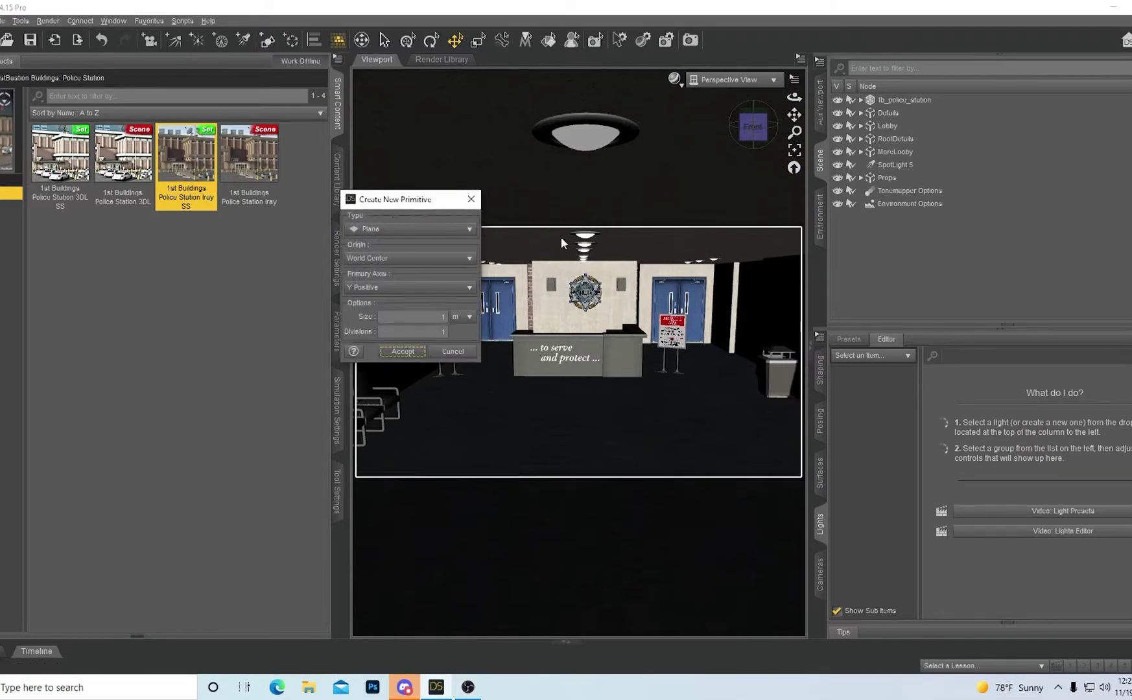
pyautogui.click(455, 227)
pyautogui.click(561, 5)
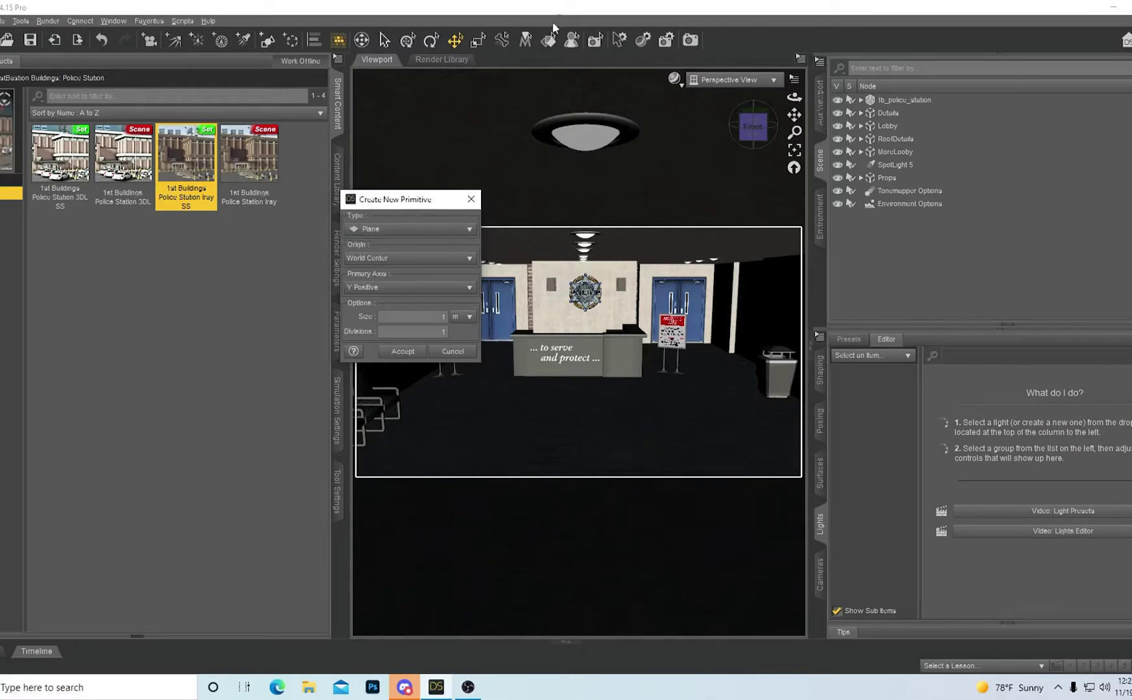
pyautogui.click(453, 352)
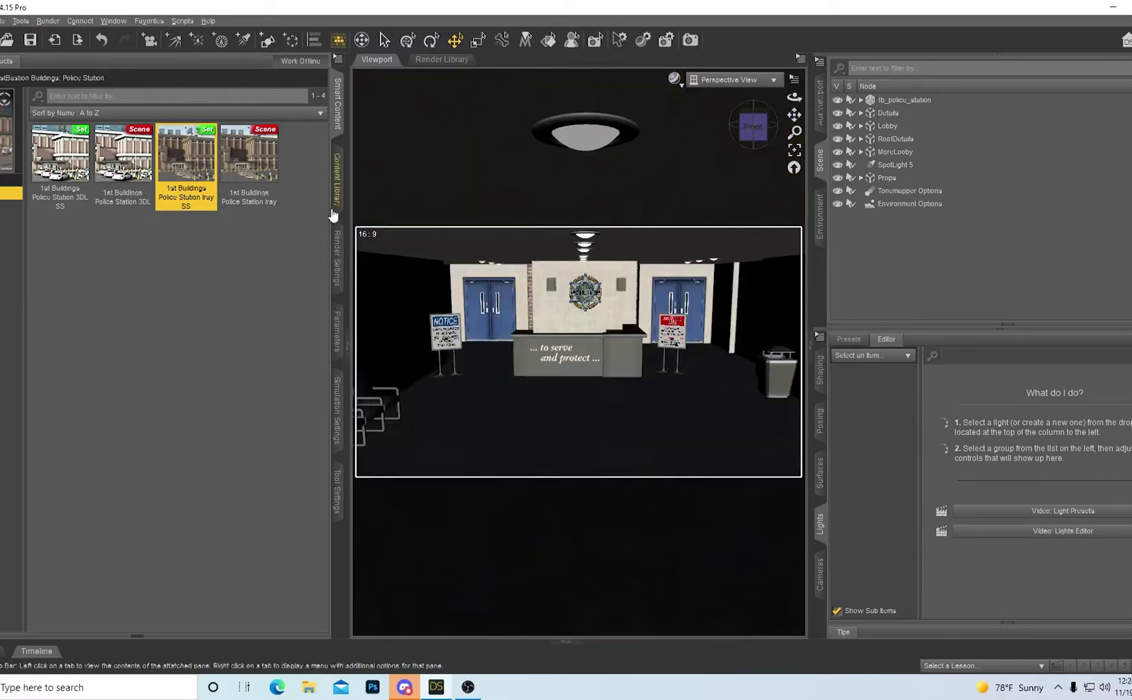
# - Search the products for "ghost", open Iray Ghost Light Kit and load the IGLK Horizontal Ghost Light into the scene
pyautogui.click(138, 78)
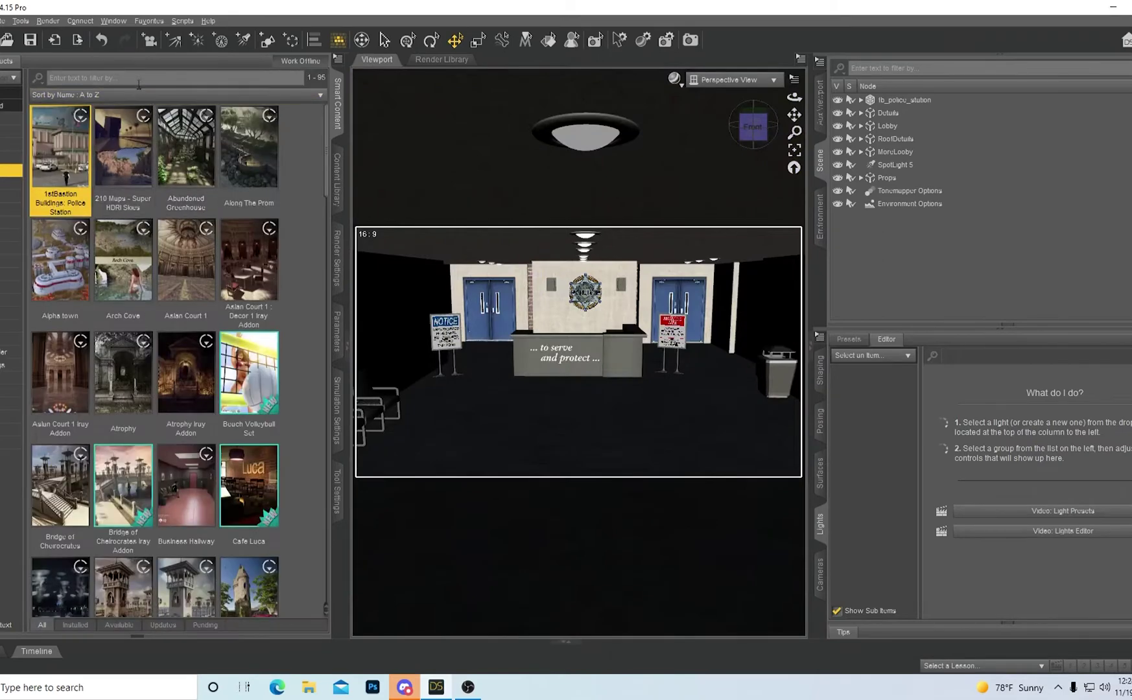
pyautogui.write('ghost')
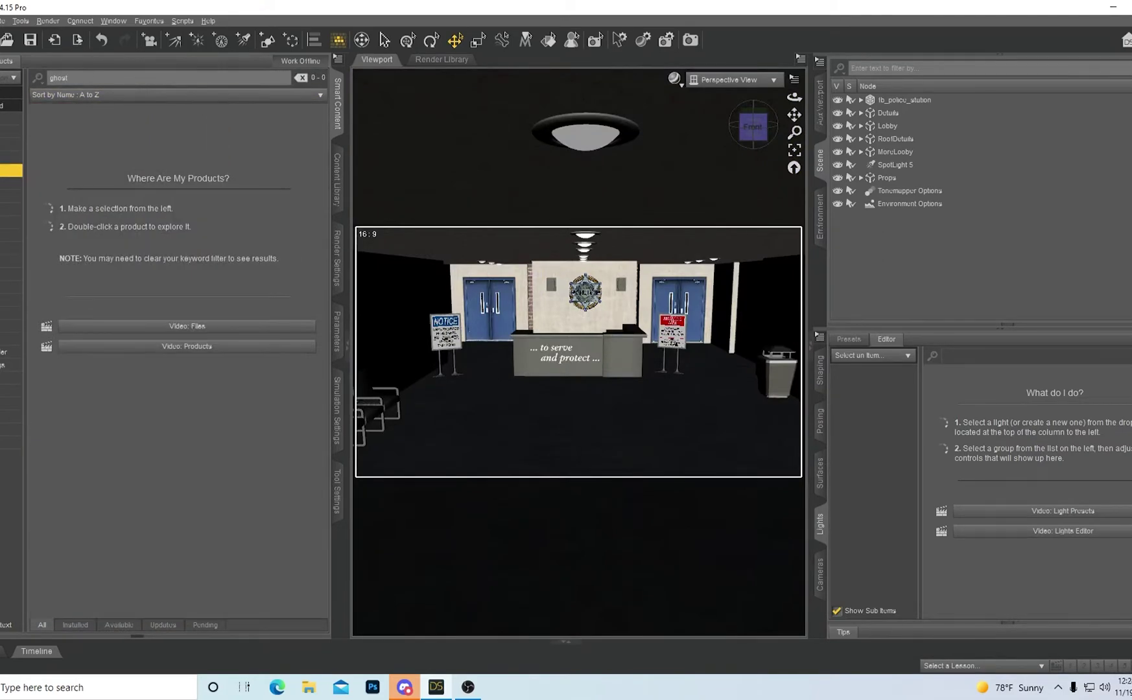
pyautogui.click(11, 93)
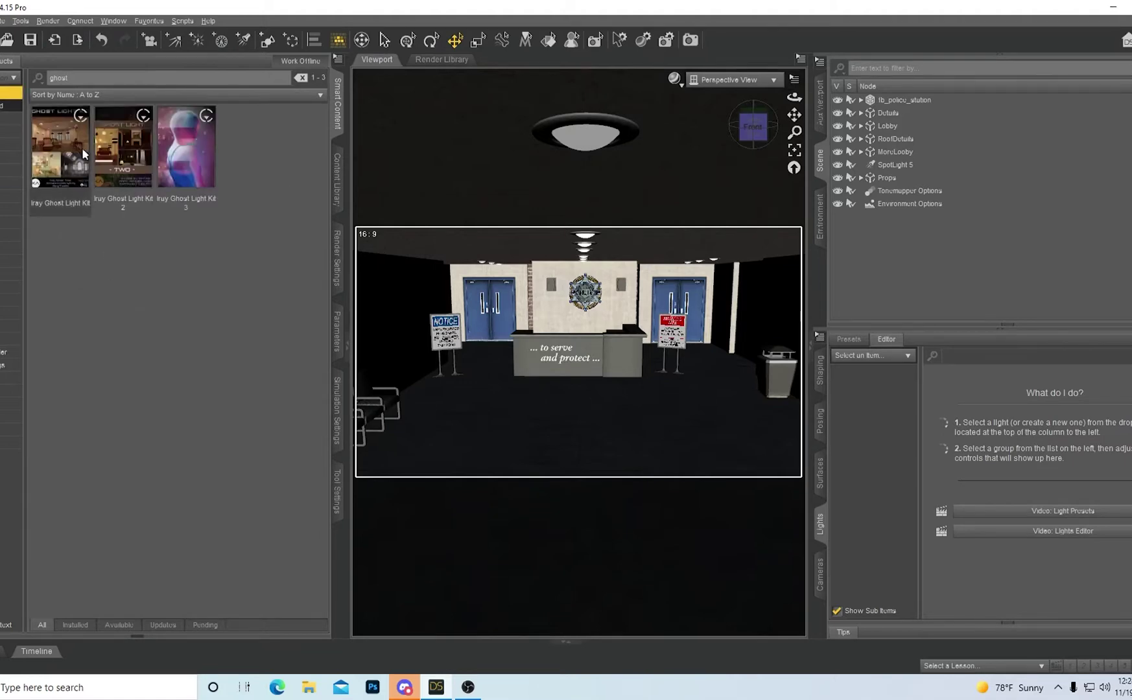
pyautogui.click(83, 154)
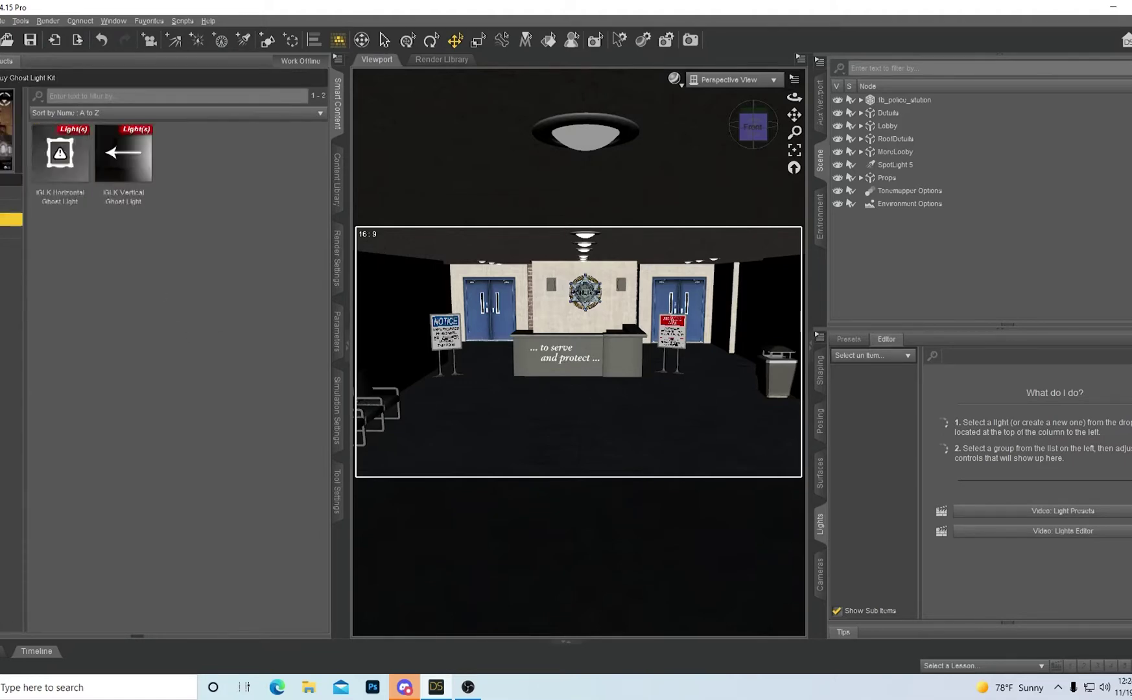
pyautogui.doubleClick(77, 163)
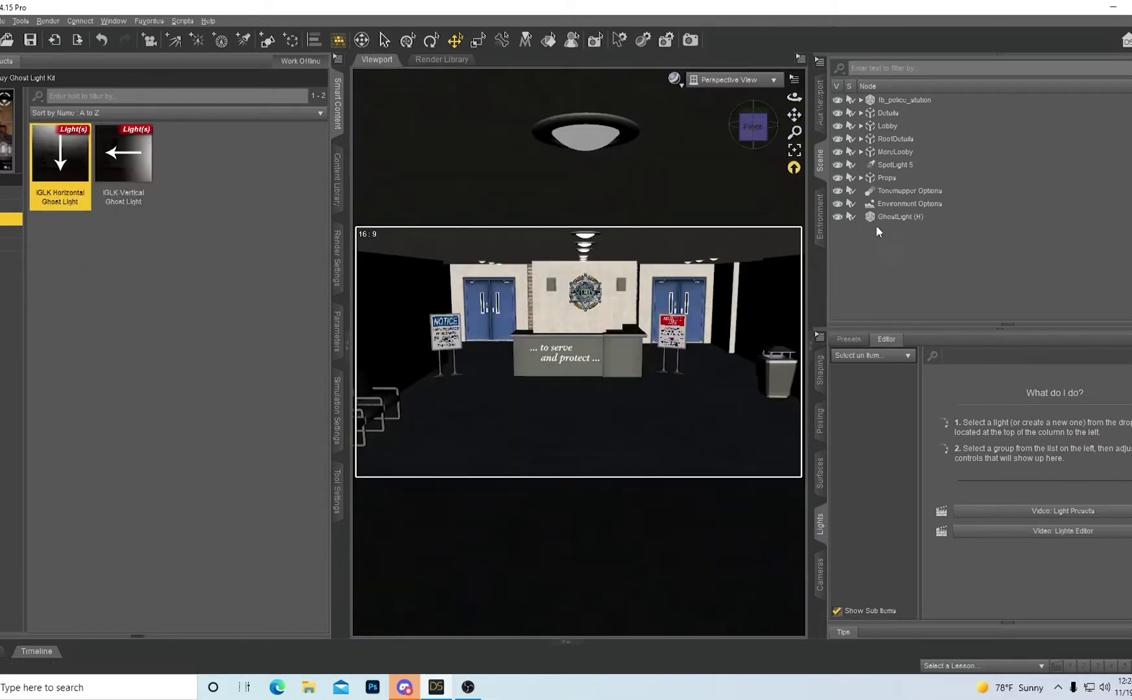
# - Move the GhostLight (H) up to 291.83 and back to about -1061 so it sits at the lobby ceiling
pyautogui.click(901, 217)
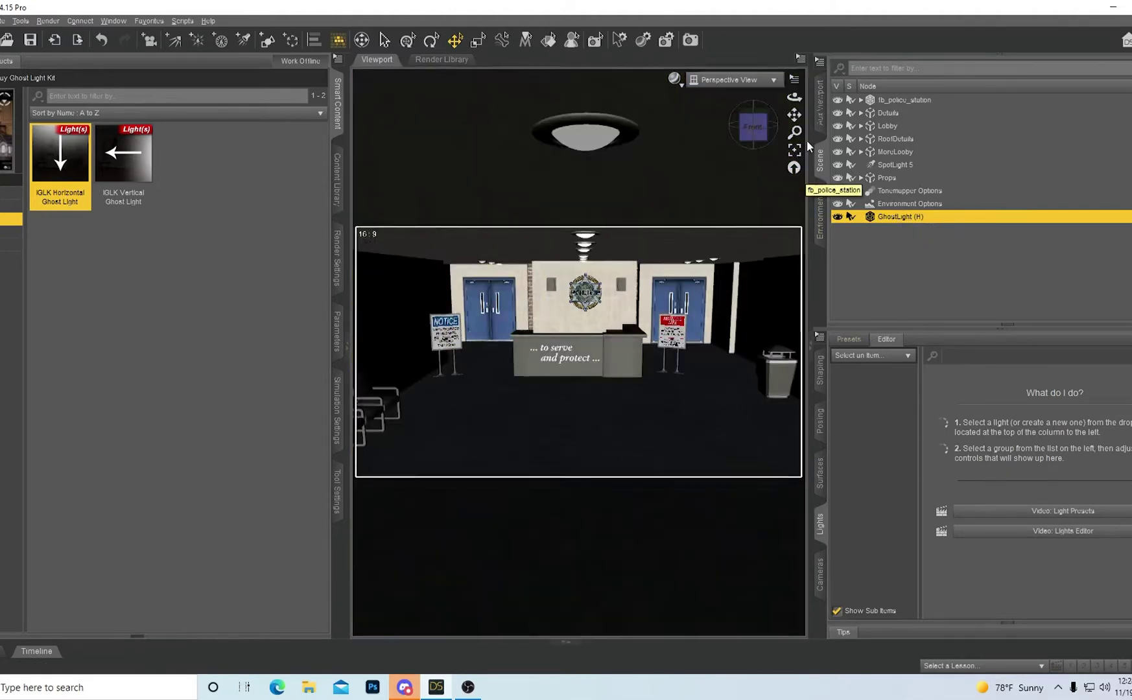
pyautogui.click(796, 151)
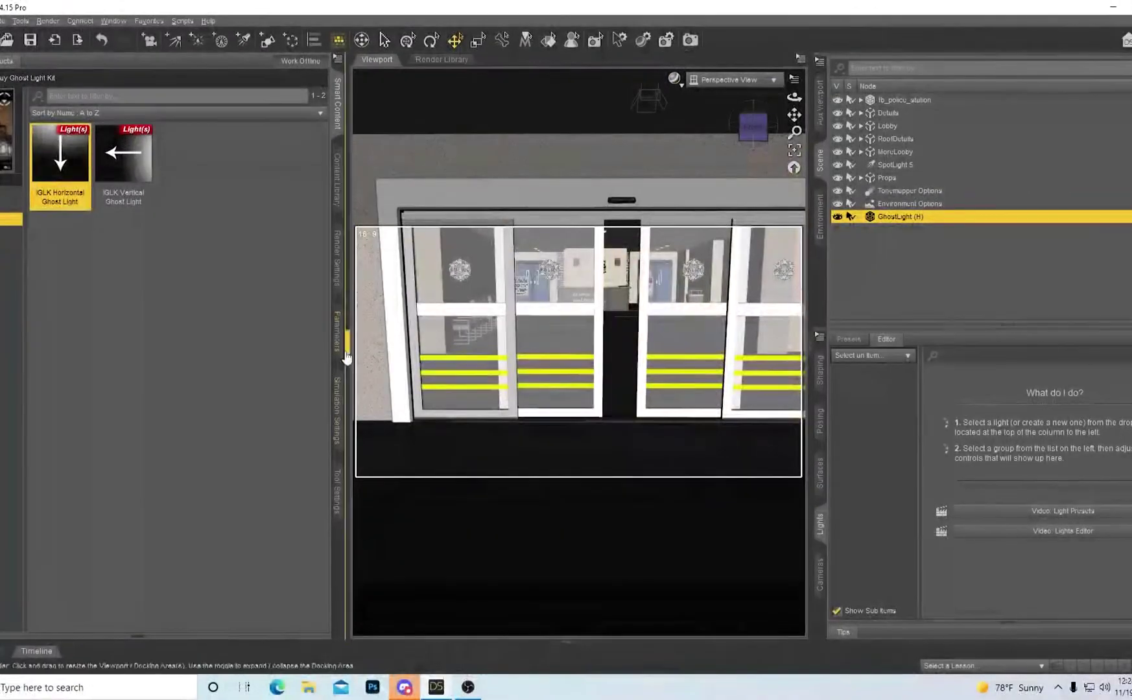
pyautogui.click(337, 332)
pyautogui.moveTo(179, 120); pyautogui.dragTo(182, 148)
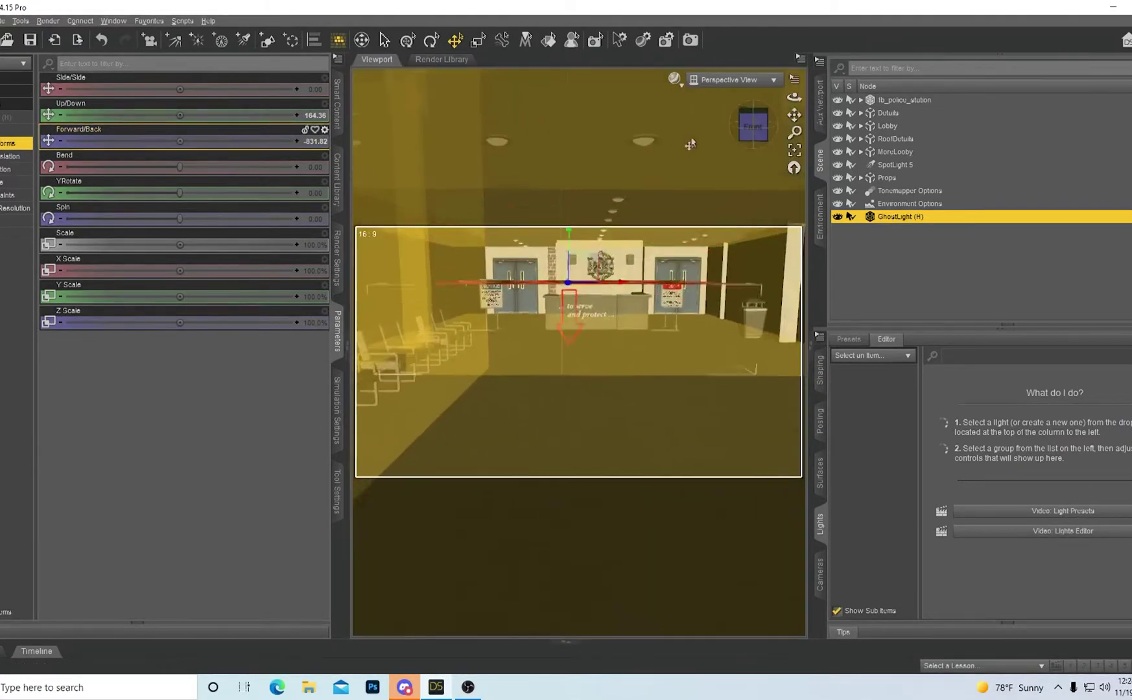
pyautogui.moveTo(689, 144); pyautogui.dragTo(688, 212, button='middle')
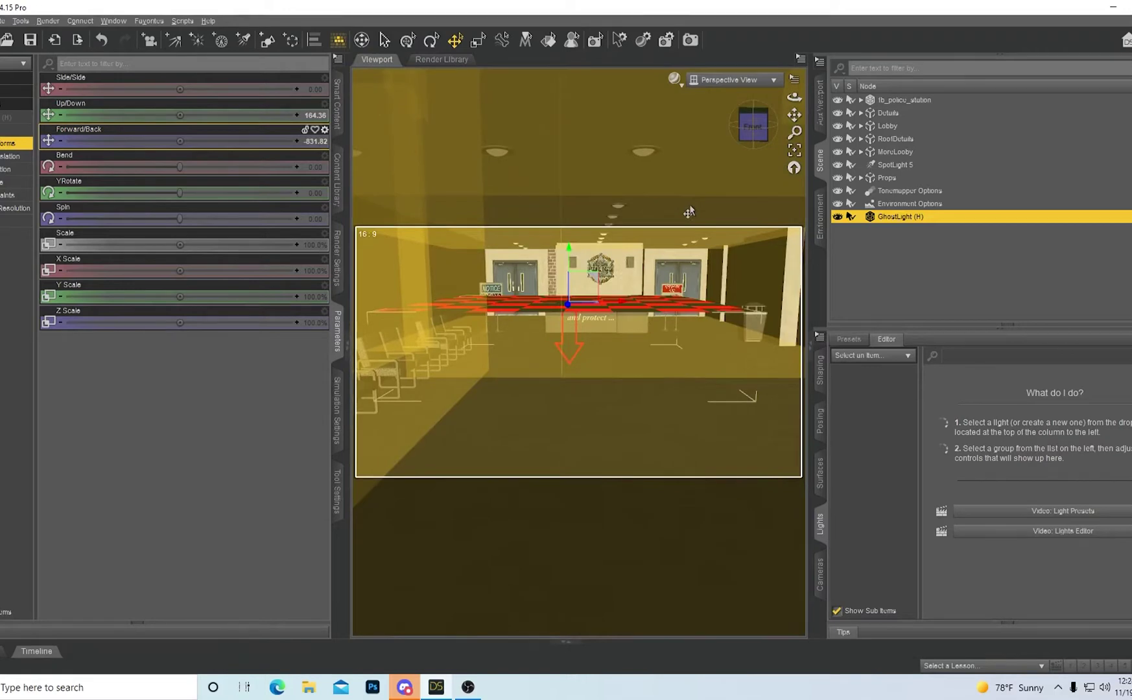
pyautogui.moveTo(690, 209); pyautogui.dragTo(690, 209, button='middle')
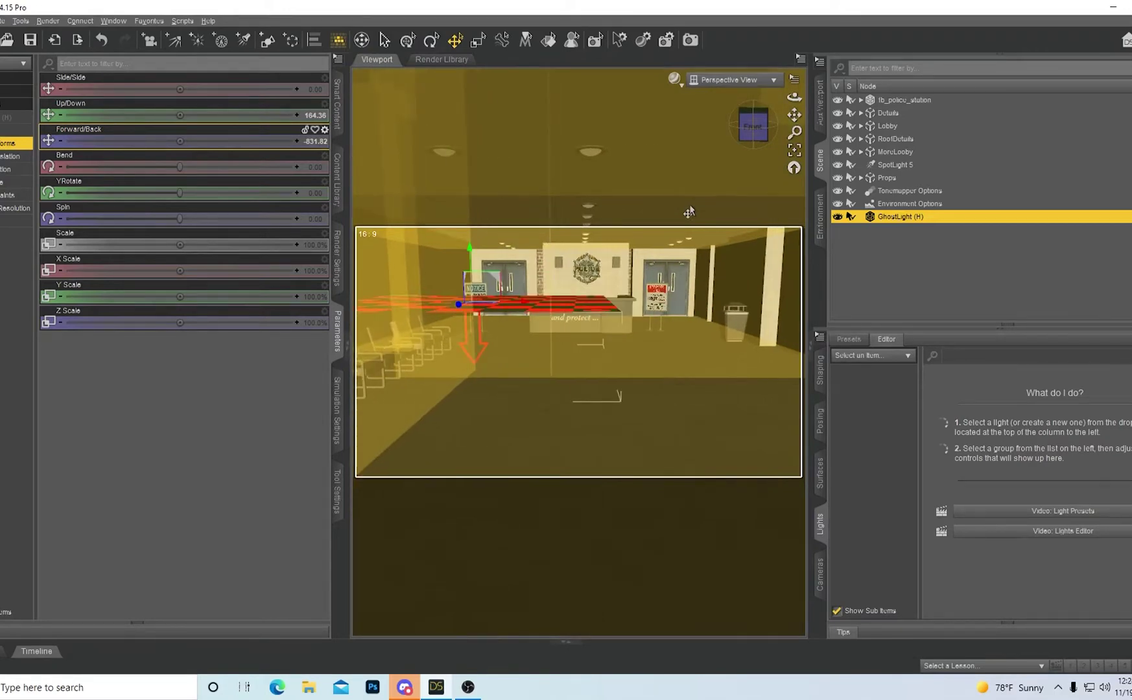
pyautogui.moveTo(637, 190); pyautogui.dragTo(537, 198, button='middle')
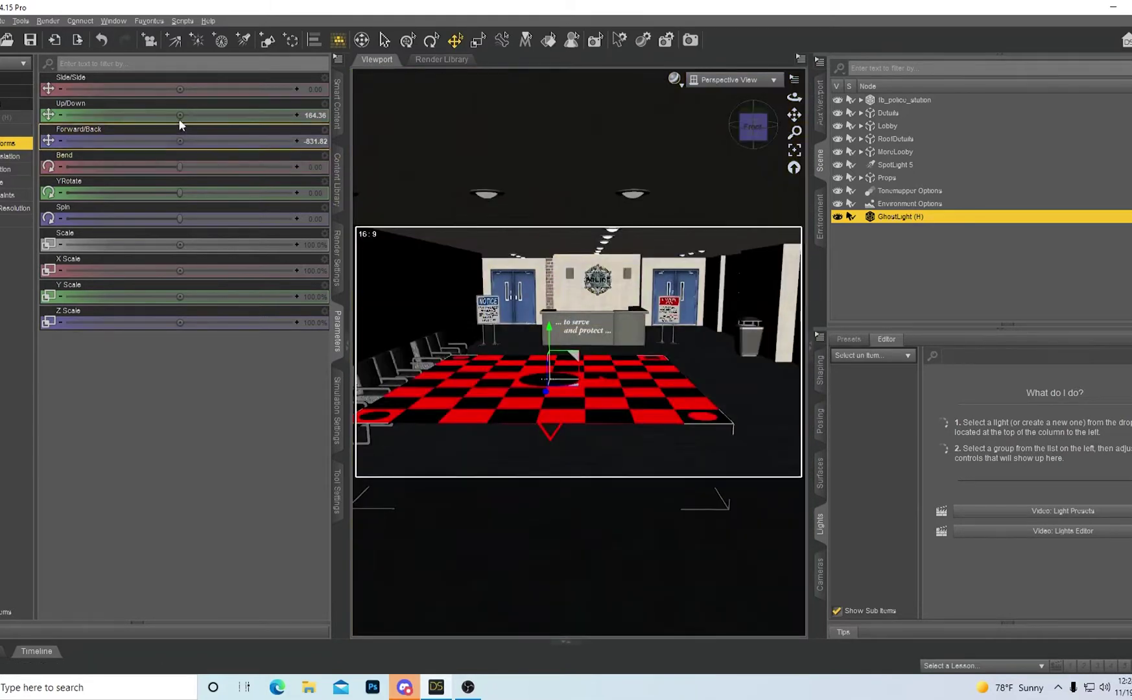
pyautogui.moveTo(179, 119); pyautogui.dragTo(123, 147)
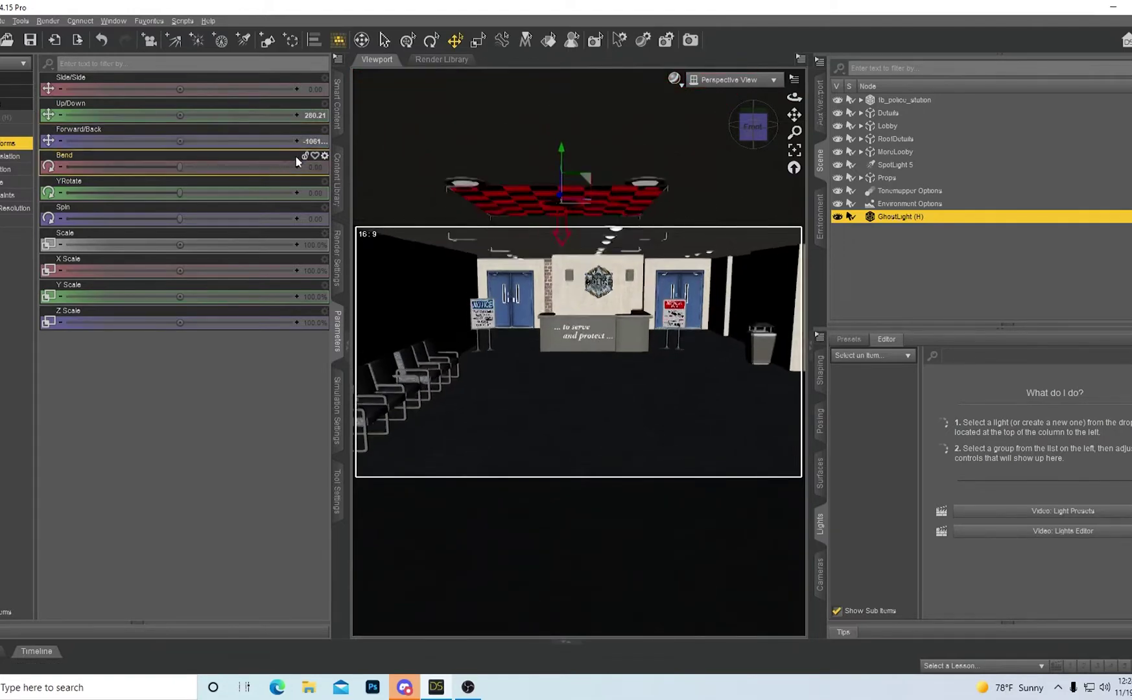
pyautogui.moveTo(577, 195); pyautogui.dragTo(577, 246, button='middle')
pyautogui.scroll(3, 576, 247)
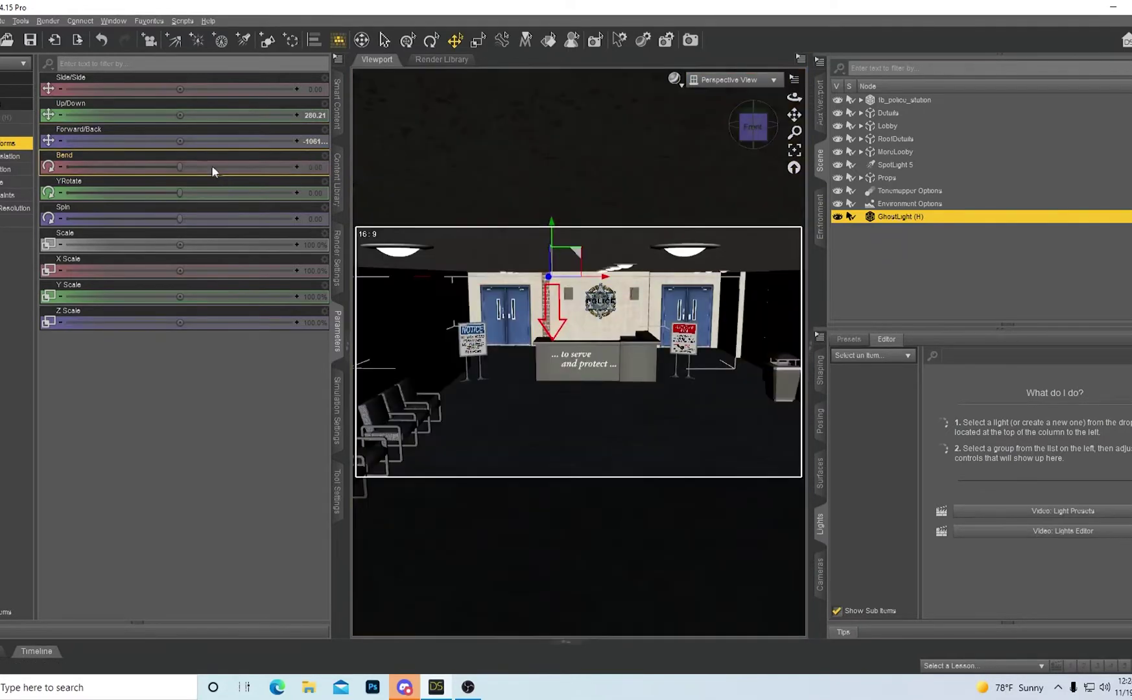
pyautogui.moveTo(179, 115)
pyautogui.mouseDown()
pyautogui.moveTo(154, 114)
pyautogui.moveTo(179, 115)
pyautogui.mouseUp()
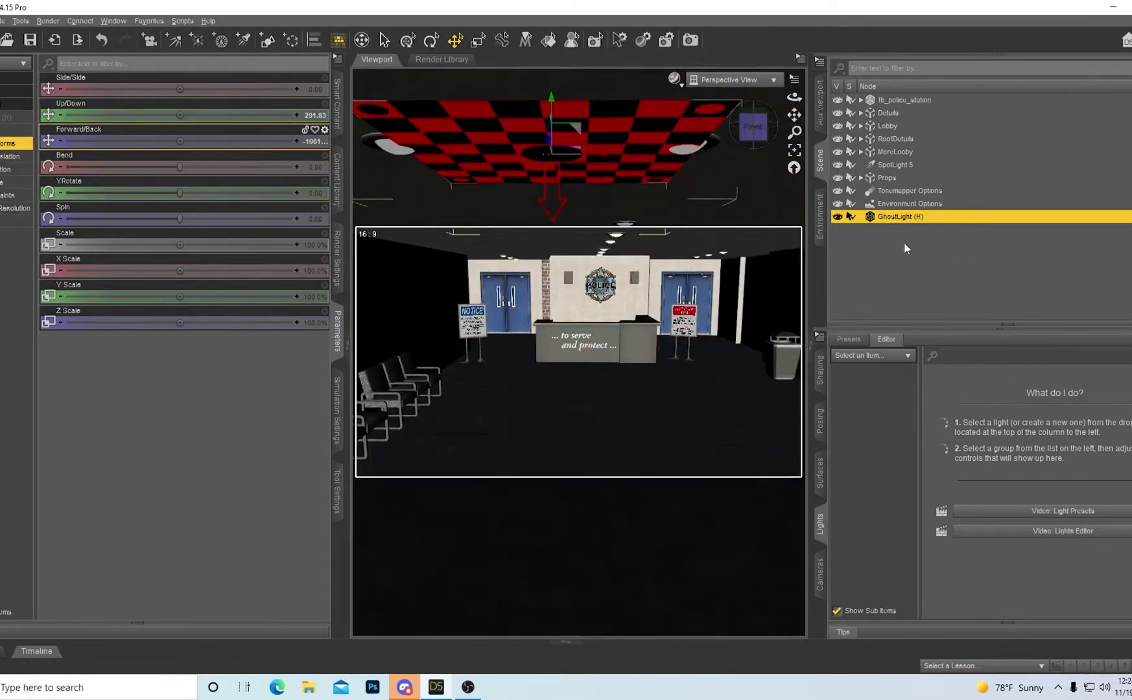
# - Hide the ghost light and preview the lobby with NVIDIA Iray in an enlarged viewport
pyautogui.click(837, 216)
pyautogui.click(675, 78)
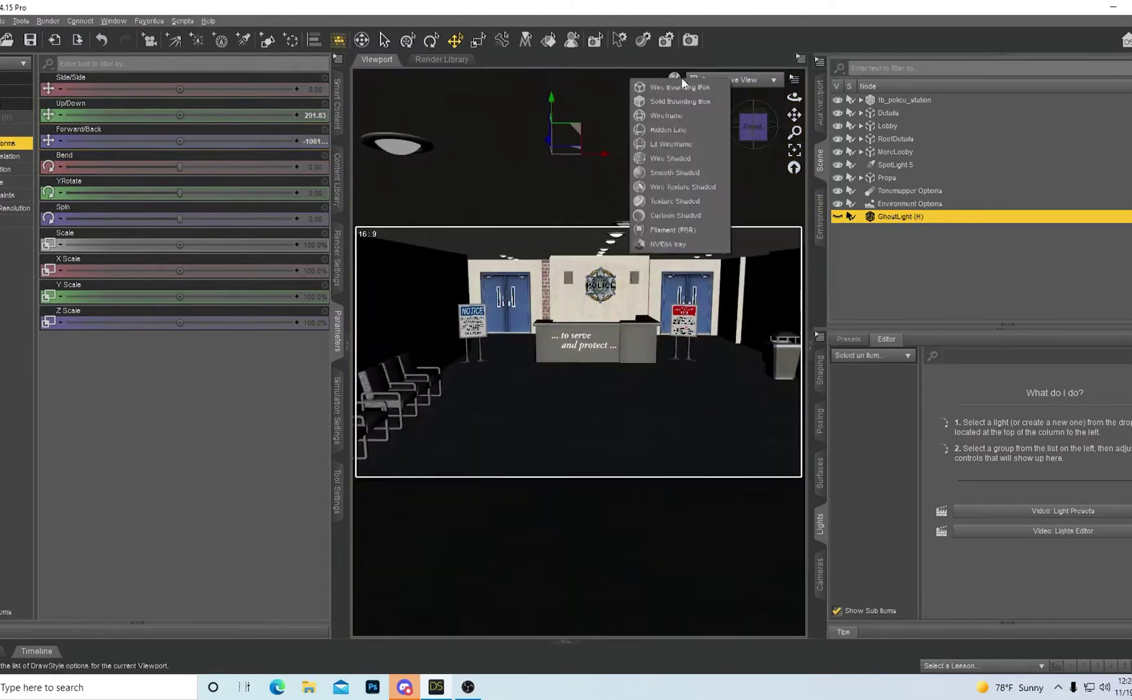
pyautogui.click(683, 240)
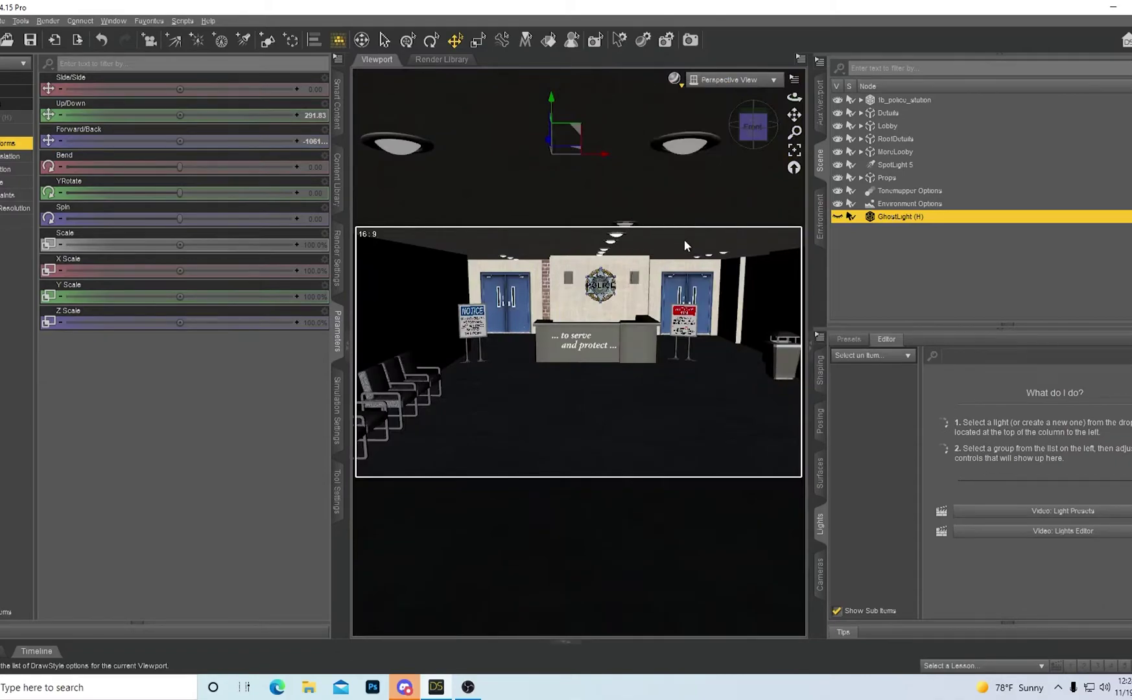
pyautogui.click(345, 343)
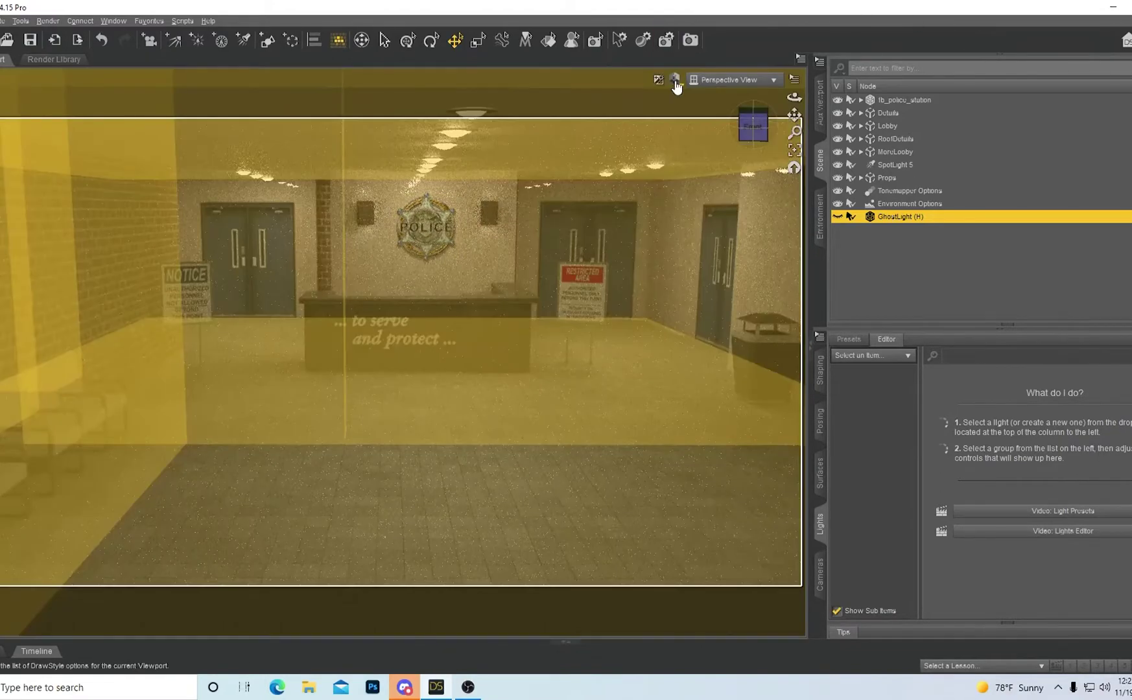
# - Deselect the ghost light and return the viewport from the Iray preview to Texture Shaded display
pyautogui.click(675, 80)
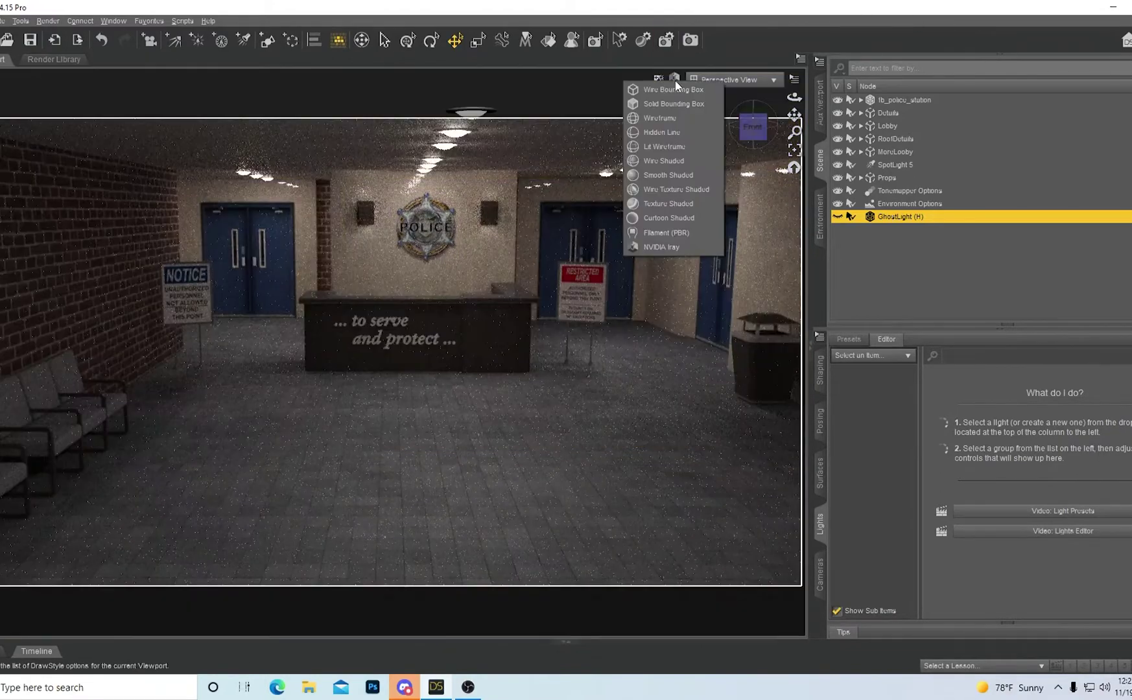
pyautogui.click(1010, 282)
pyautogui.click(1010, 282)
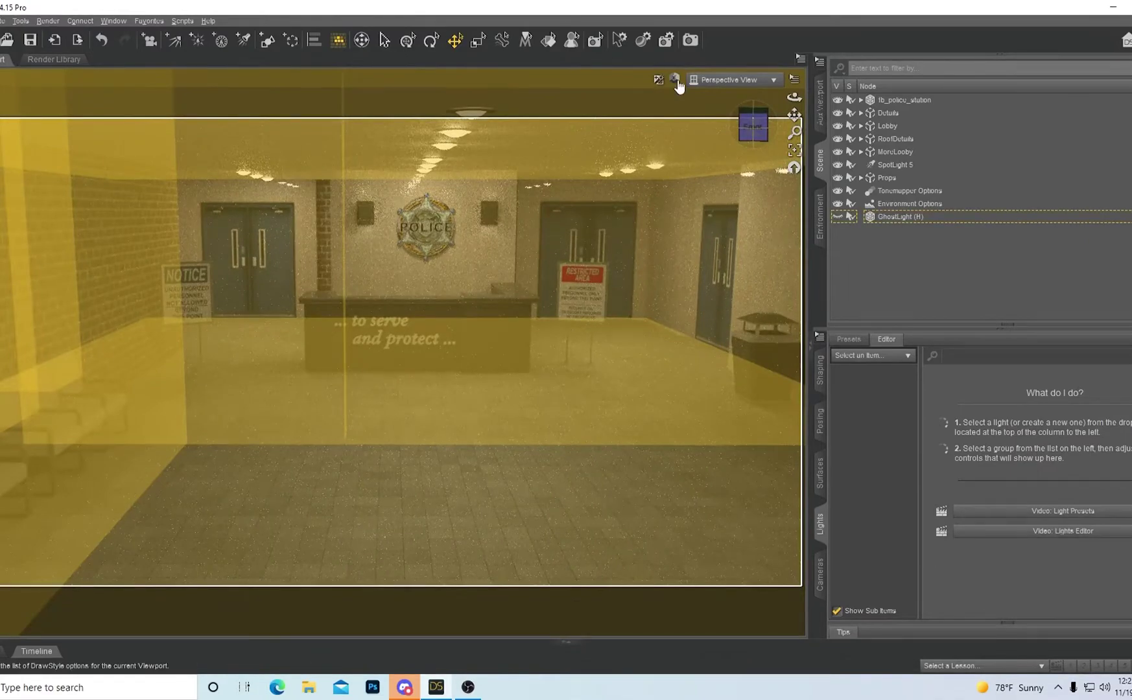
pyautogui.click(674, 81)
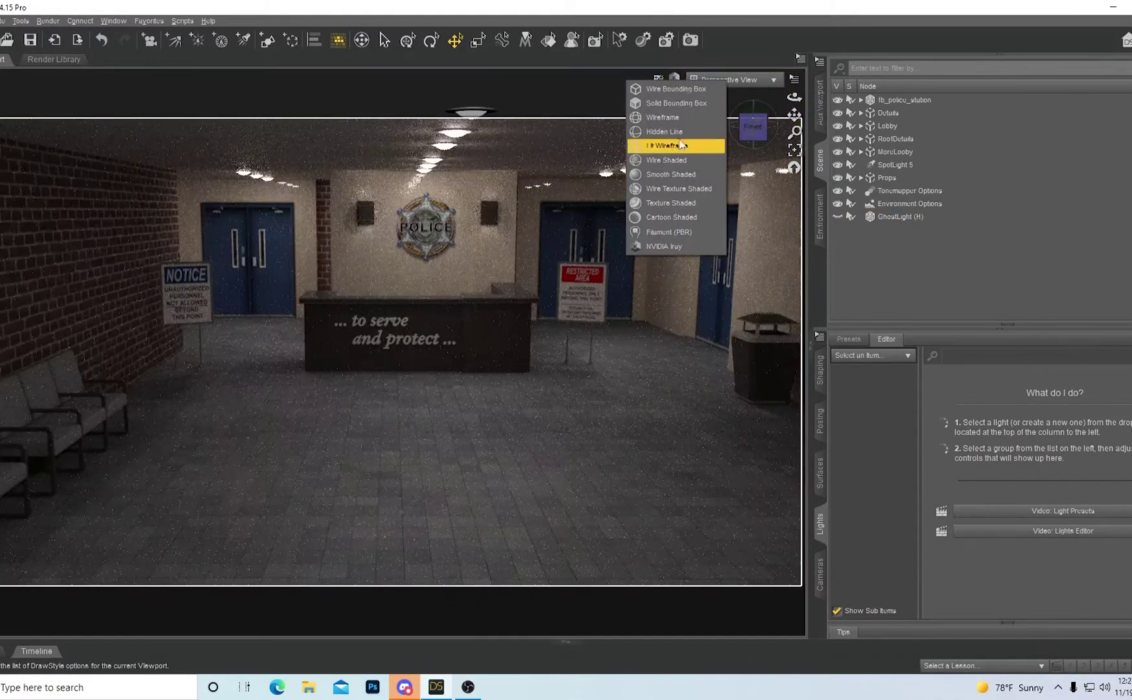
pyautogui.click(708, 193)
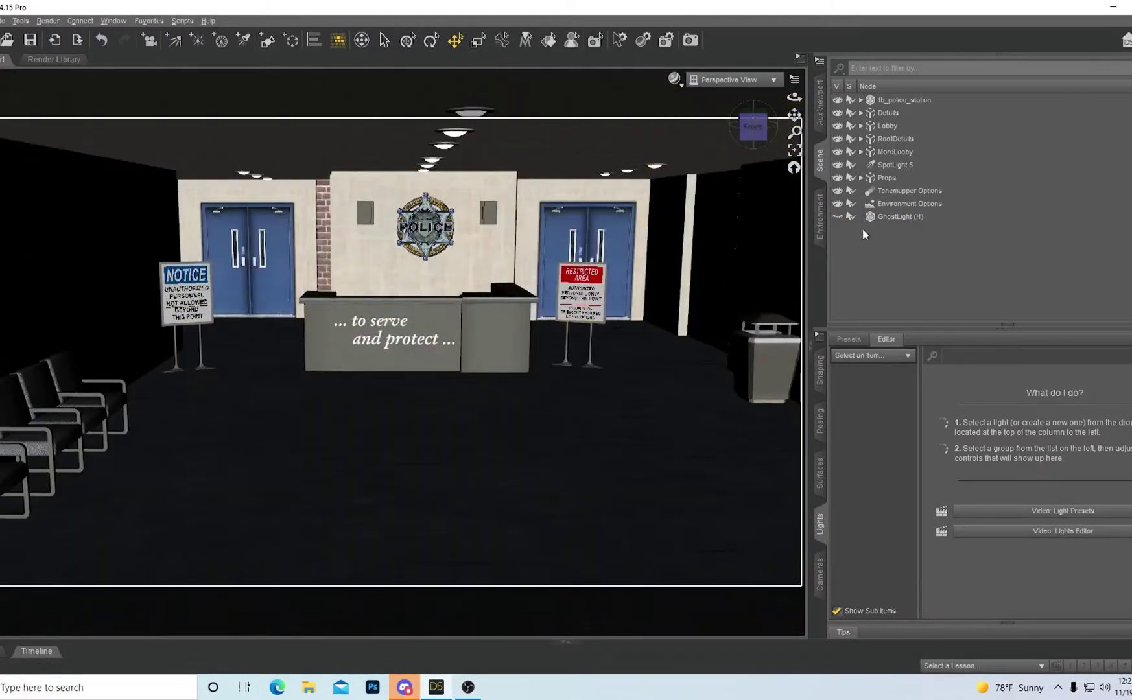
# - Make the ghost light visible again, select it and apply the kit's IGLK Ghost Setup preset to it
pyautogui.click(838, 216)
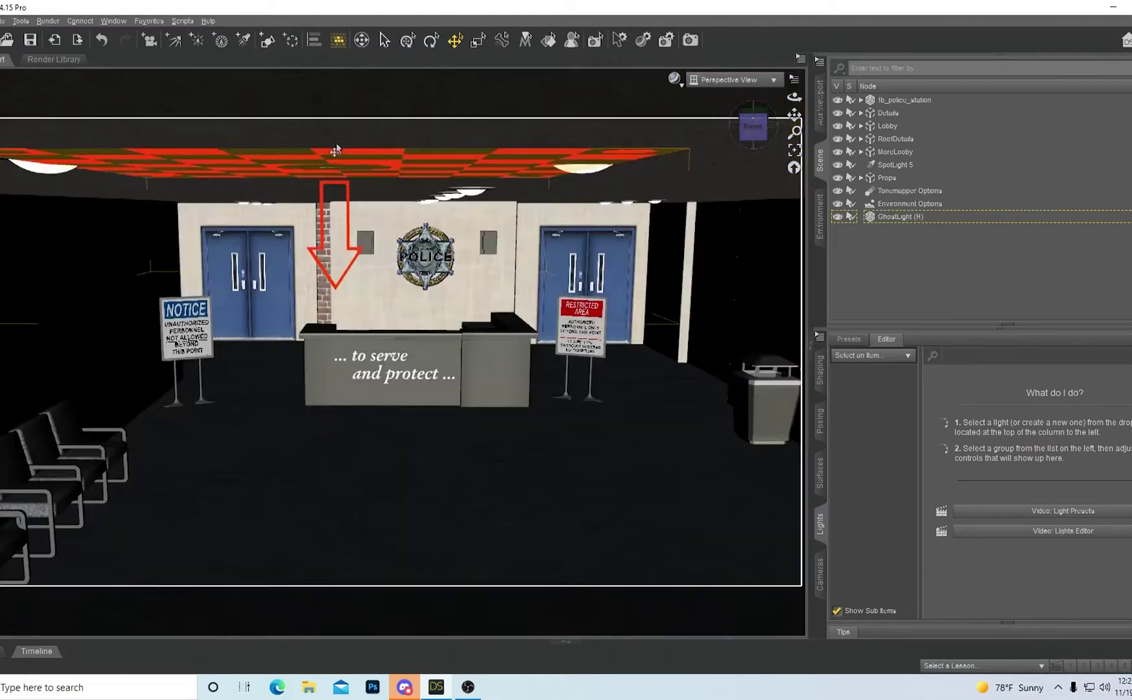
pyautogui.click(327, 152)
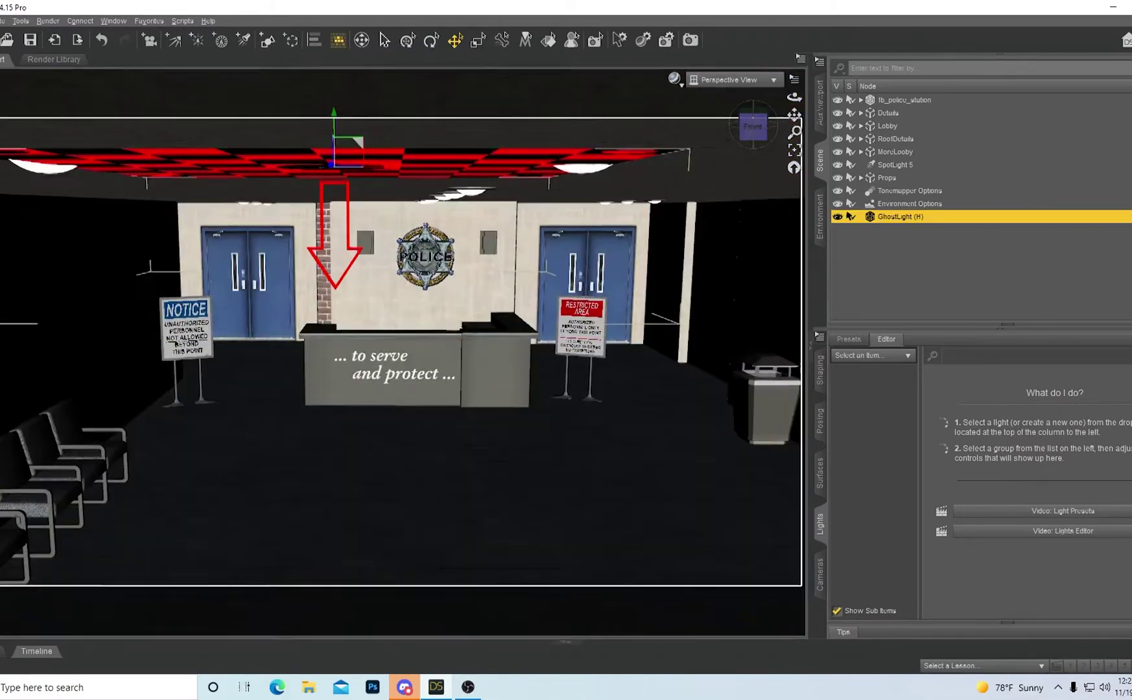
pyautogui.click(2, 334)
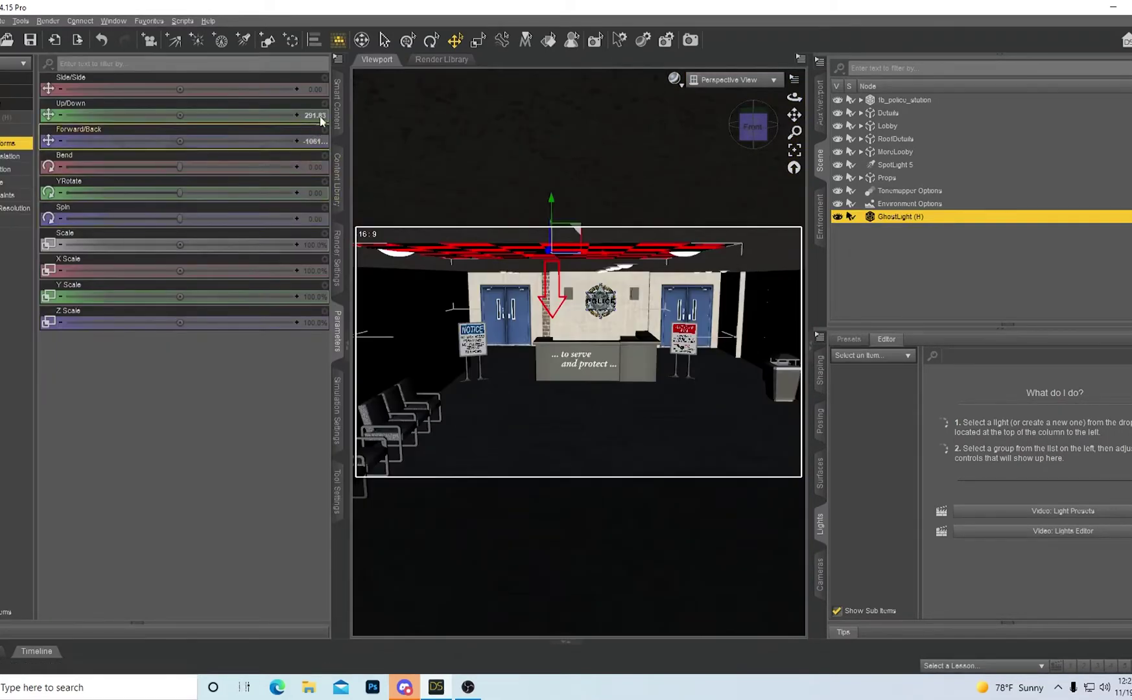
pyautogui.click(337, 105)
pyautogui.click(10, 245)
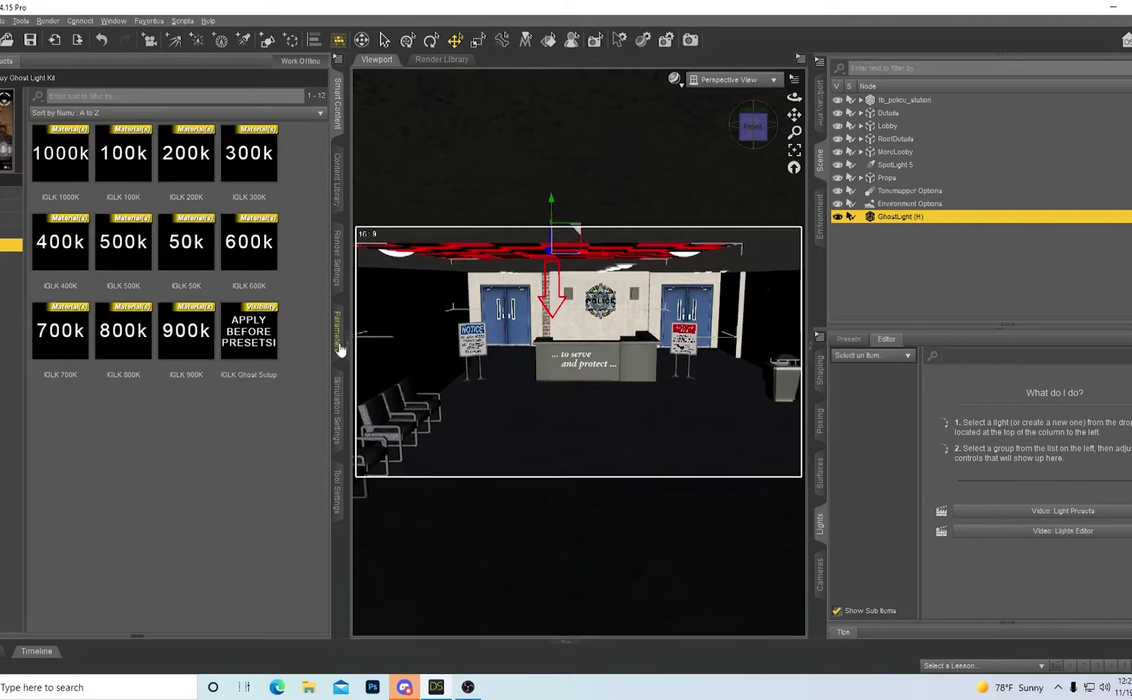
pyautogui.doubleClick(257, 332)
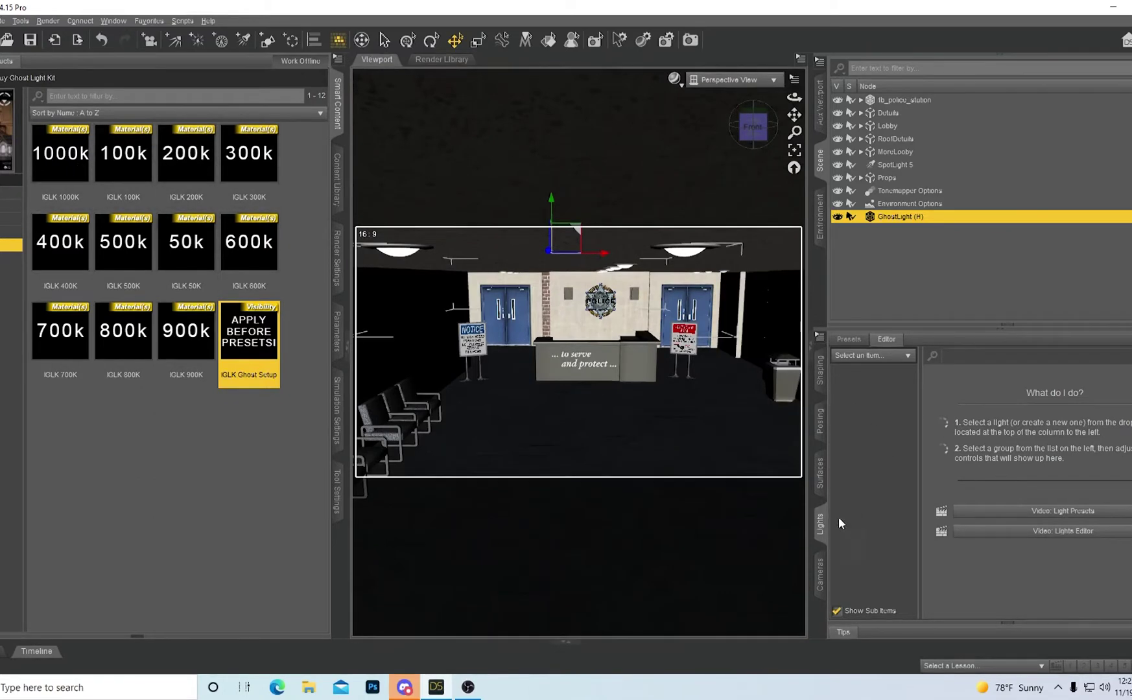
# - Enter the Luminance value in the surface settings of GhostLight (H)
pyautogui.click(820, 480)
pyautogui.click(894, 407)
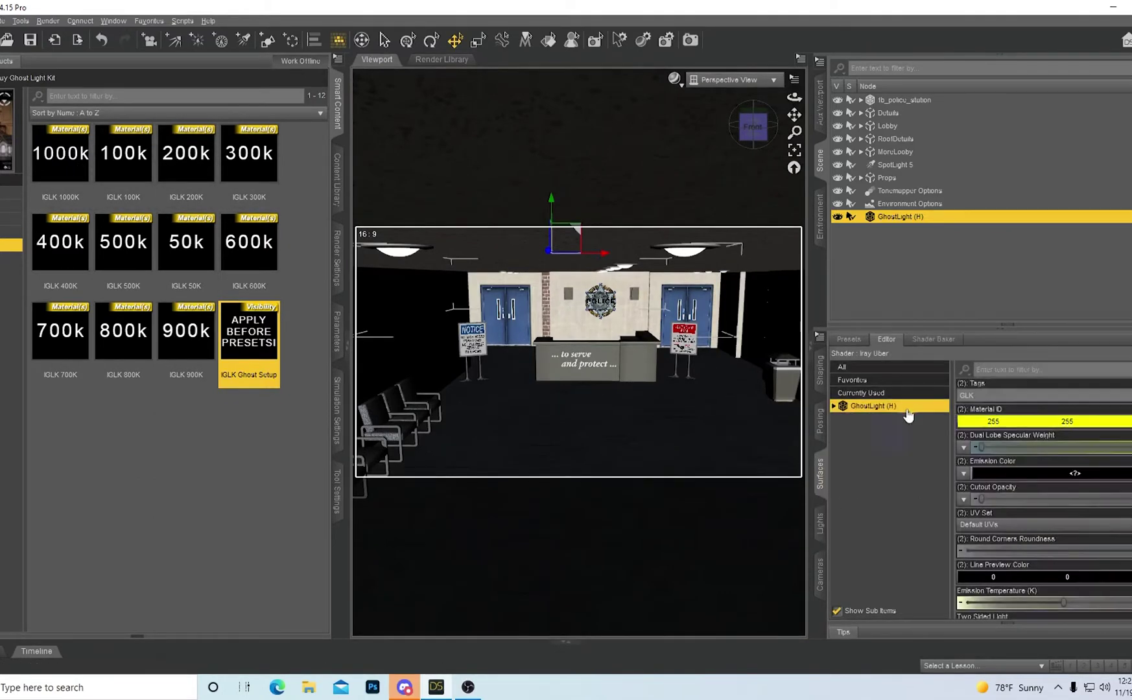
pyautogui.scroll(-5, 989, 524)
pyautogui.click(1075, 524)
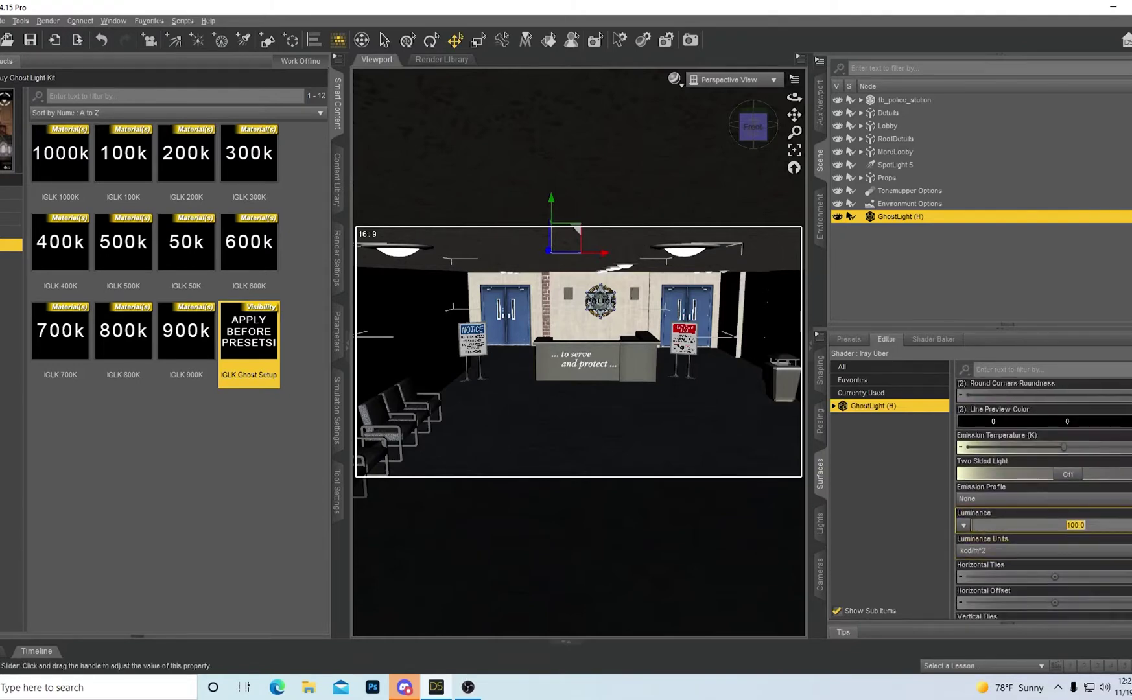
pyautogui.press('Return')
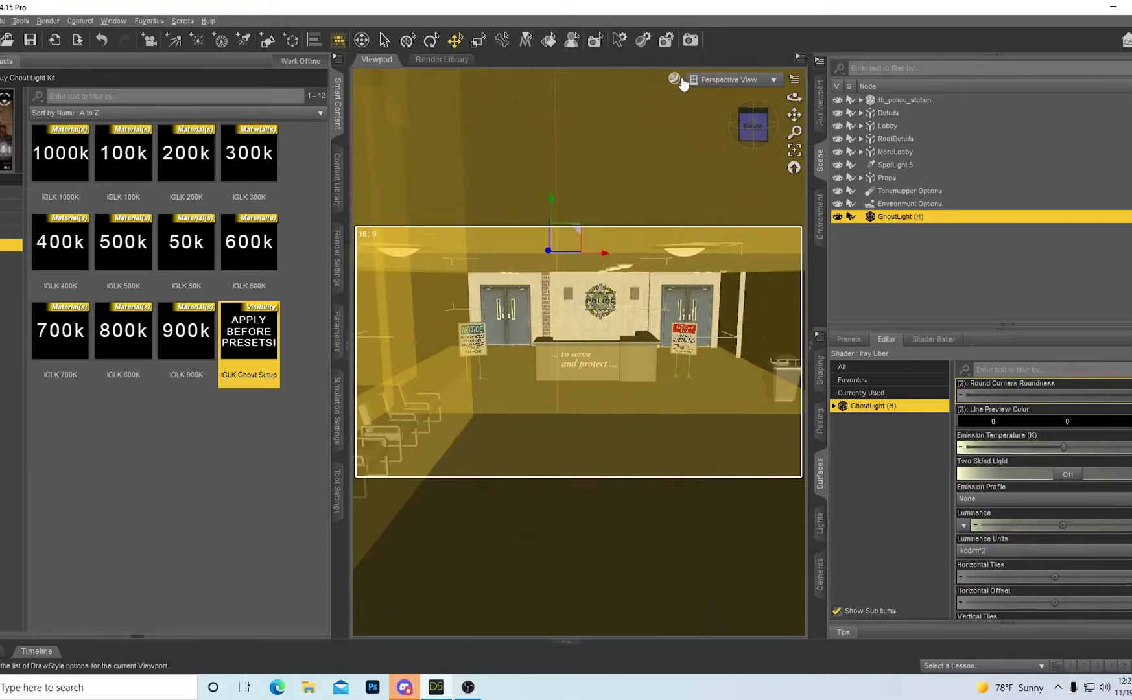
# - Preview the lobby with the ghost light enabled in NVIDIA Iray and orbit the view slightly
pyautogui.click(674, 78)
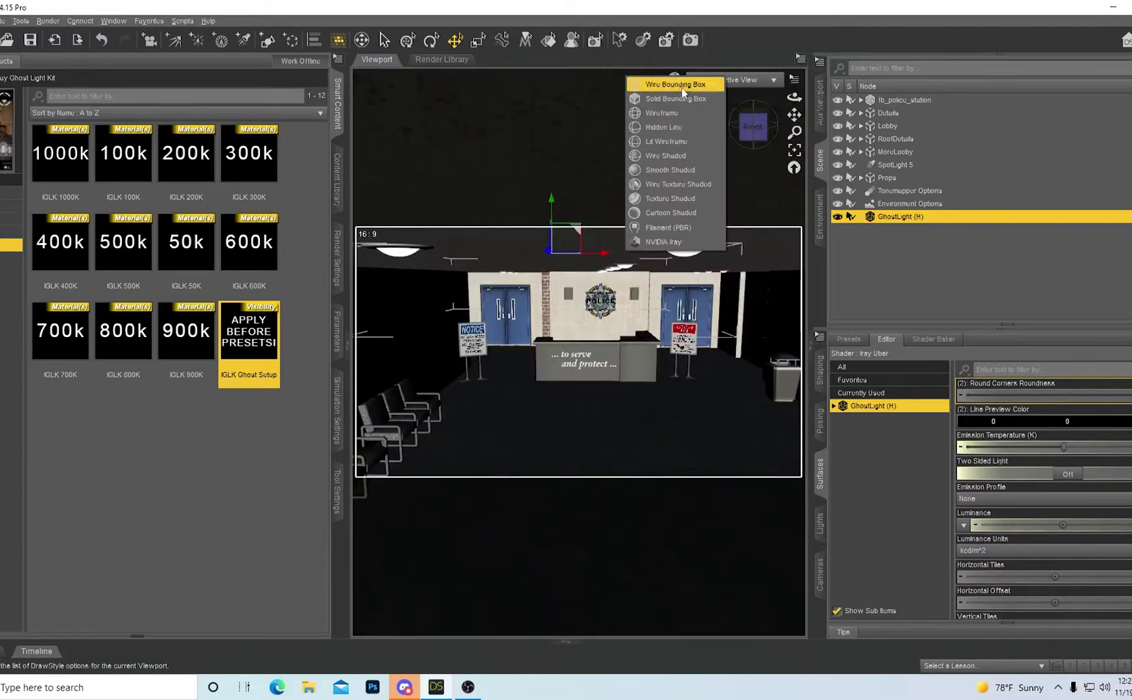
pyautogui.click(689, 243)
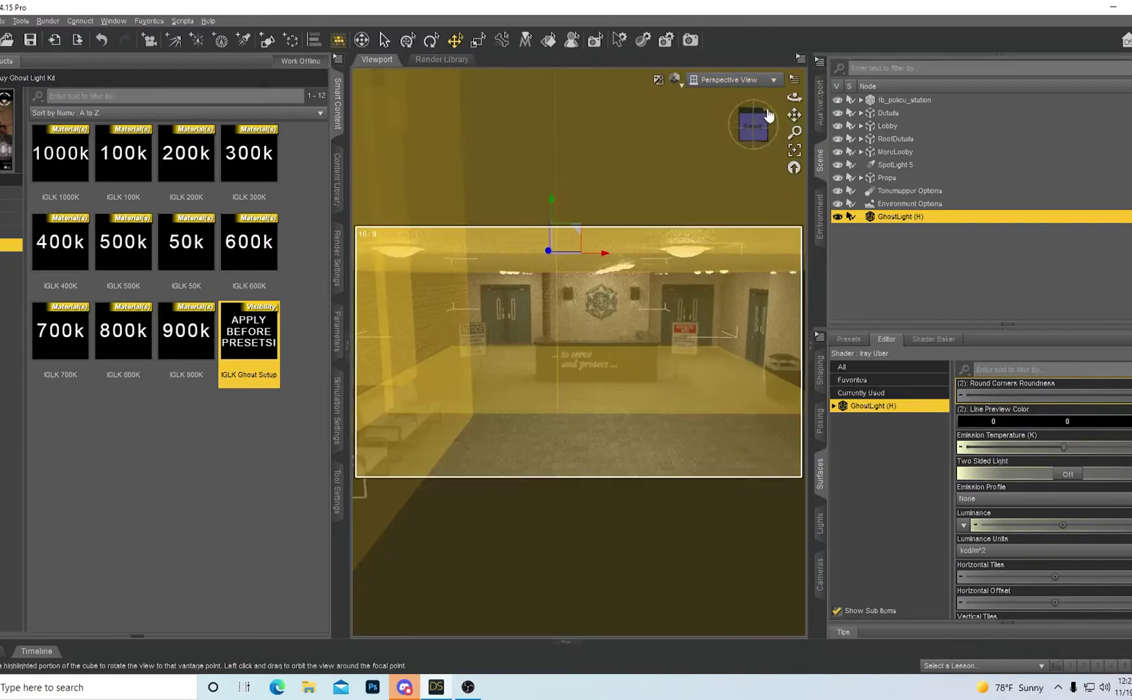
pyautogui.moveTo(768, 118); pyautogui.dragTo(800, 121)
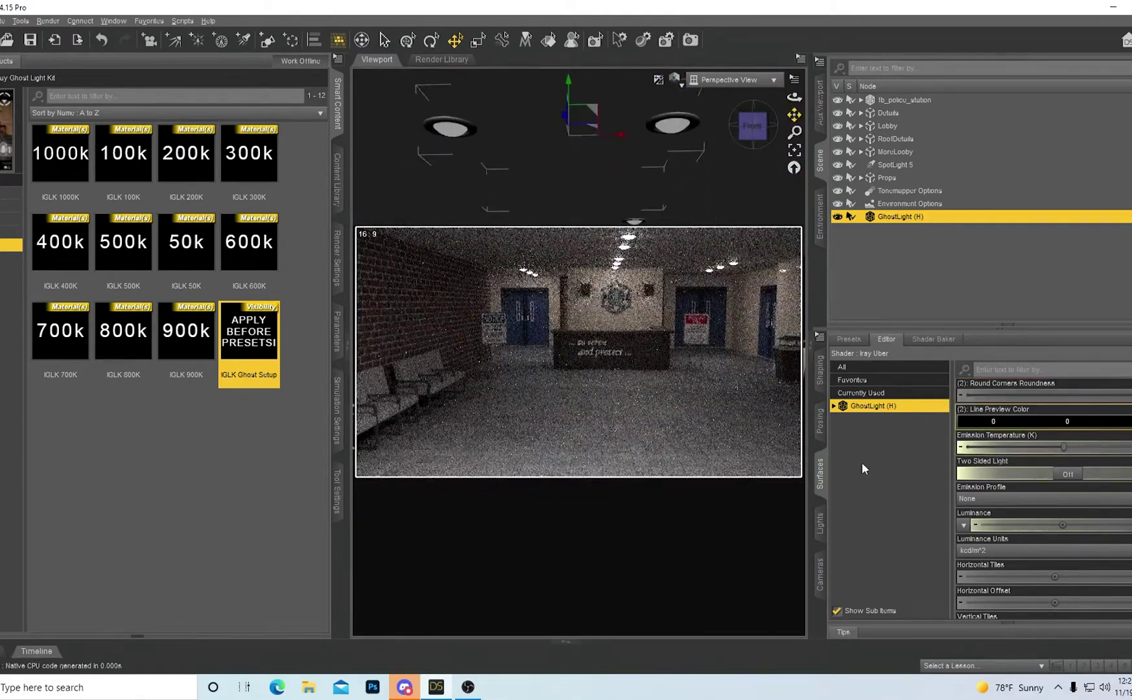
# - Set the Emission Color of GhostLight (H) to the basic bright red, with red 255, green 0 and blue 0
pyautogui.scroll(1, 1042, 493)
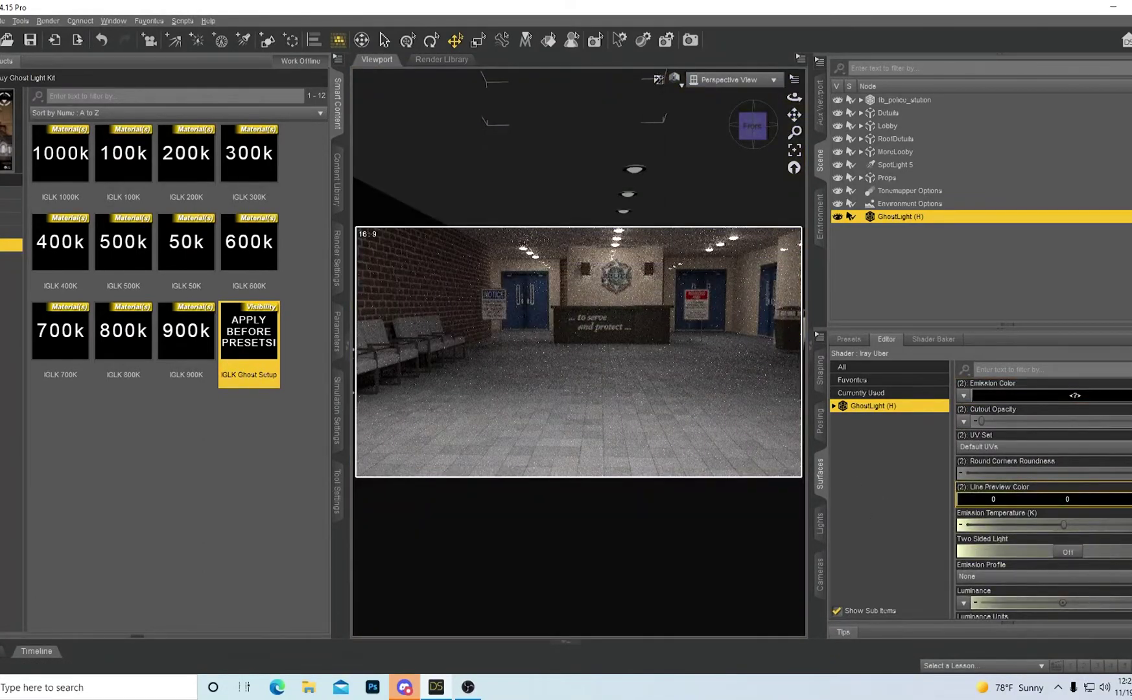
pyautogui.moveTo(794, 115); pyautogui.dragTo(794, 246)
pyautogui.scroll(3, 766, 218)
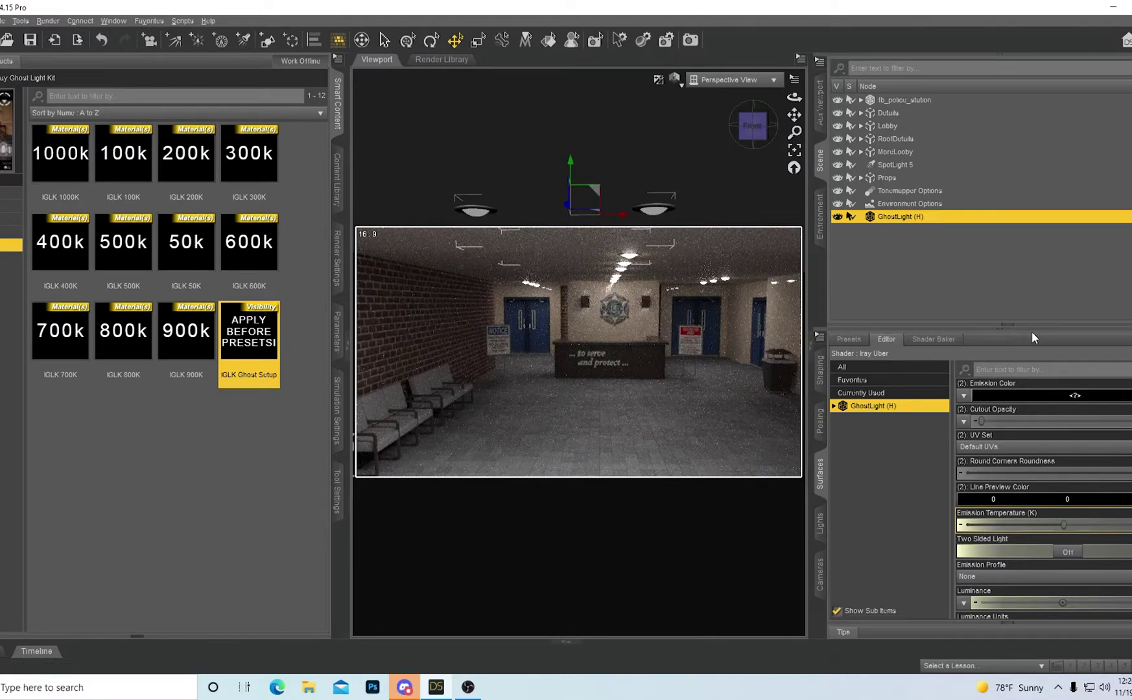
pyautogui.scroll(3, 1081, 455)
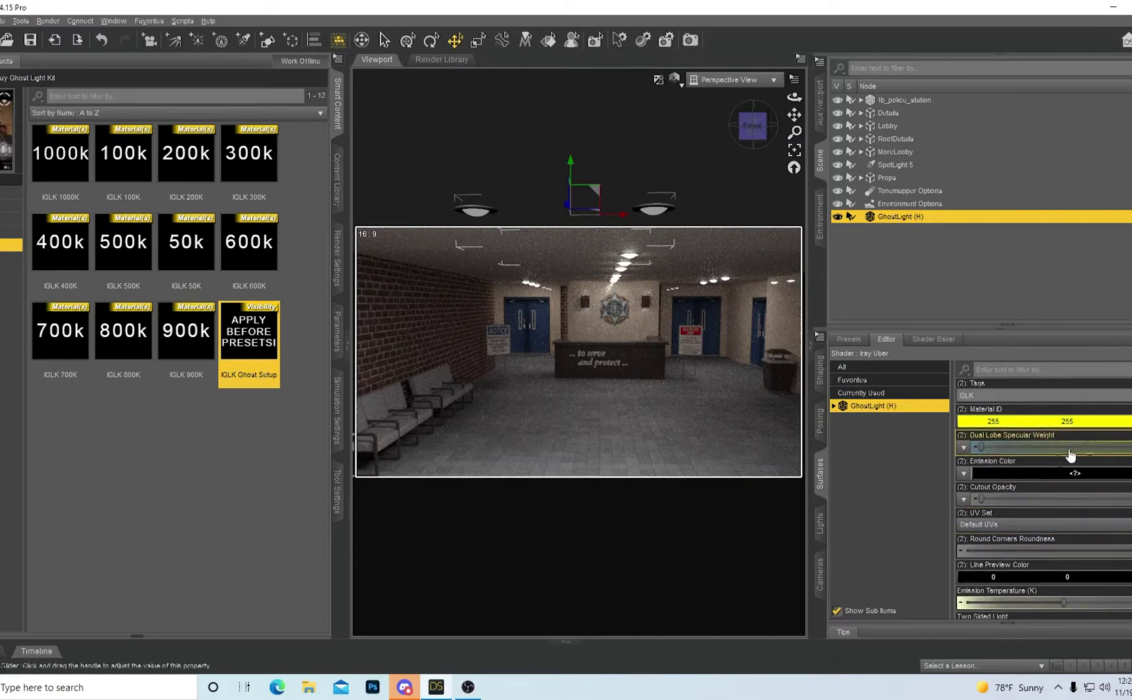
pyautogui.click(1032, 477)
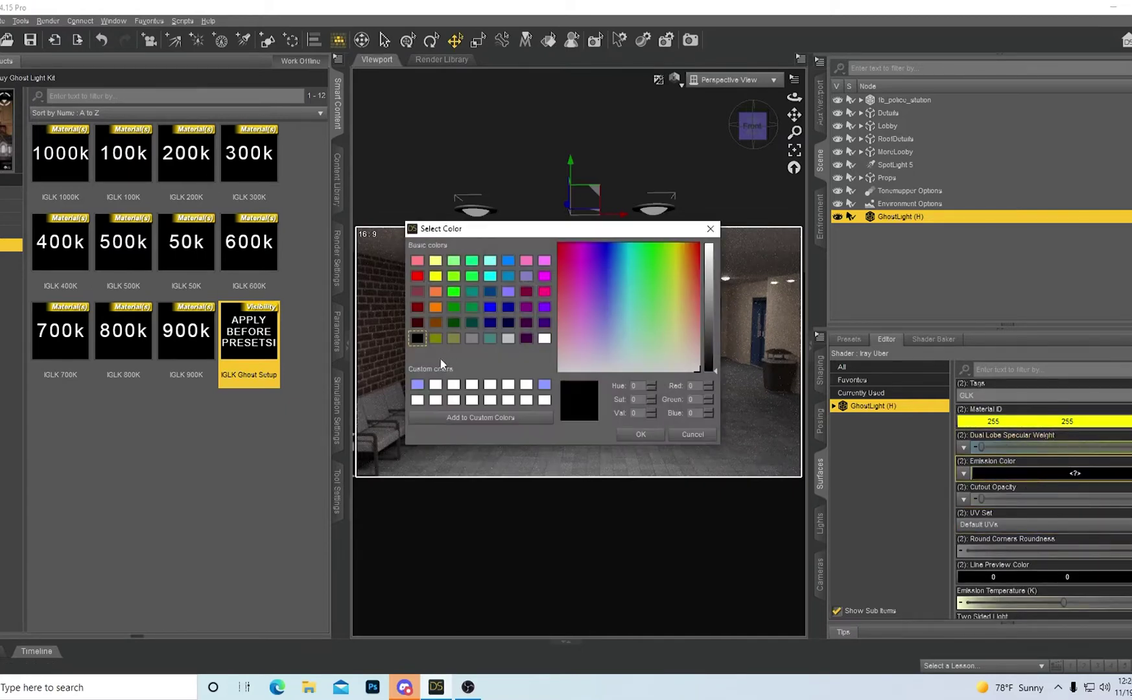
pyautogui.click(418, 276)
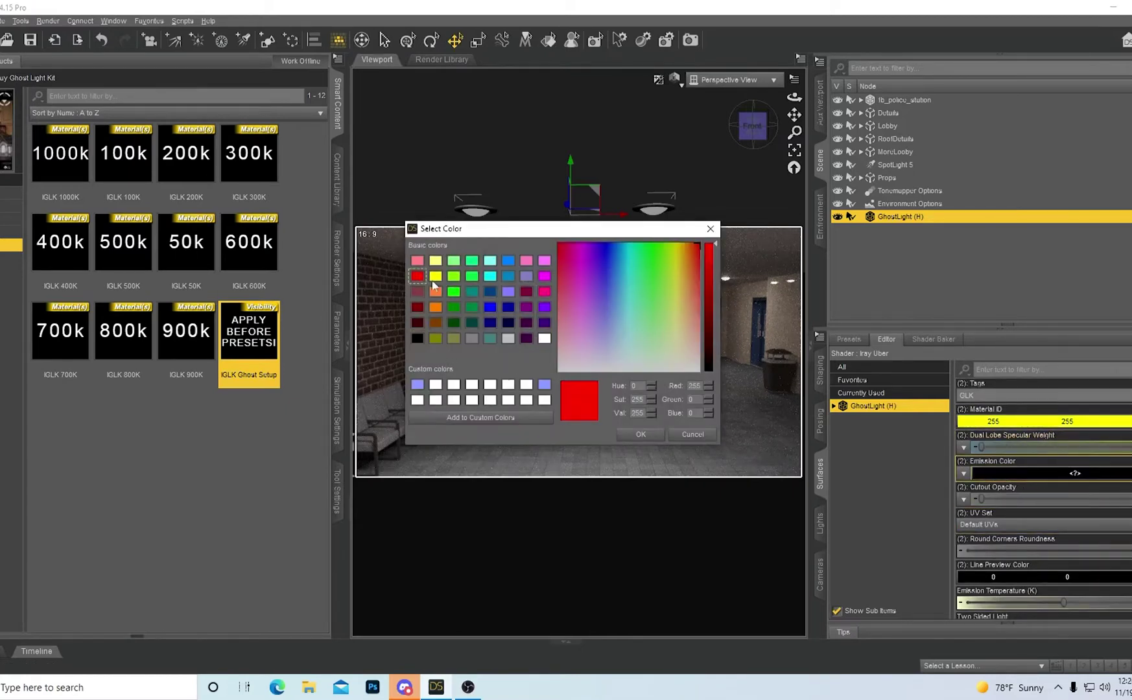
pyautogui.click(644, 440)
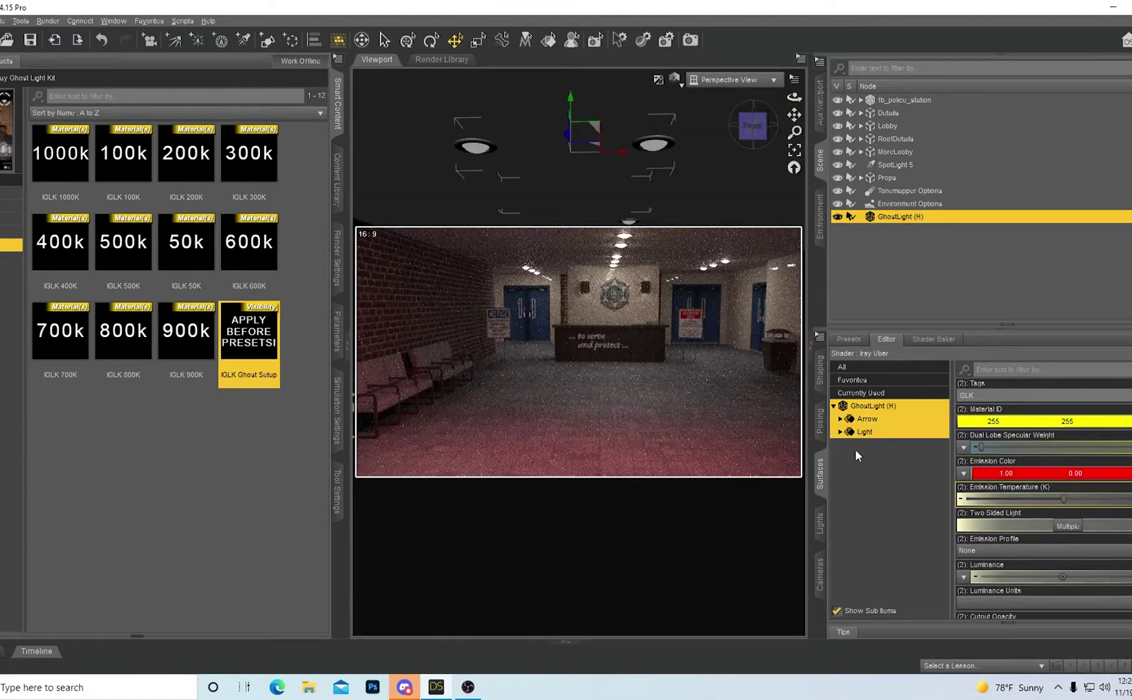
# - Undo the ghost light's red emission color and look over the lobby in the Iray preview
pyautogui.hotkey('ctrl', 'z')
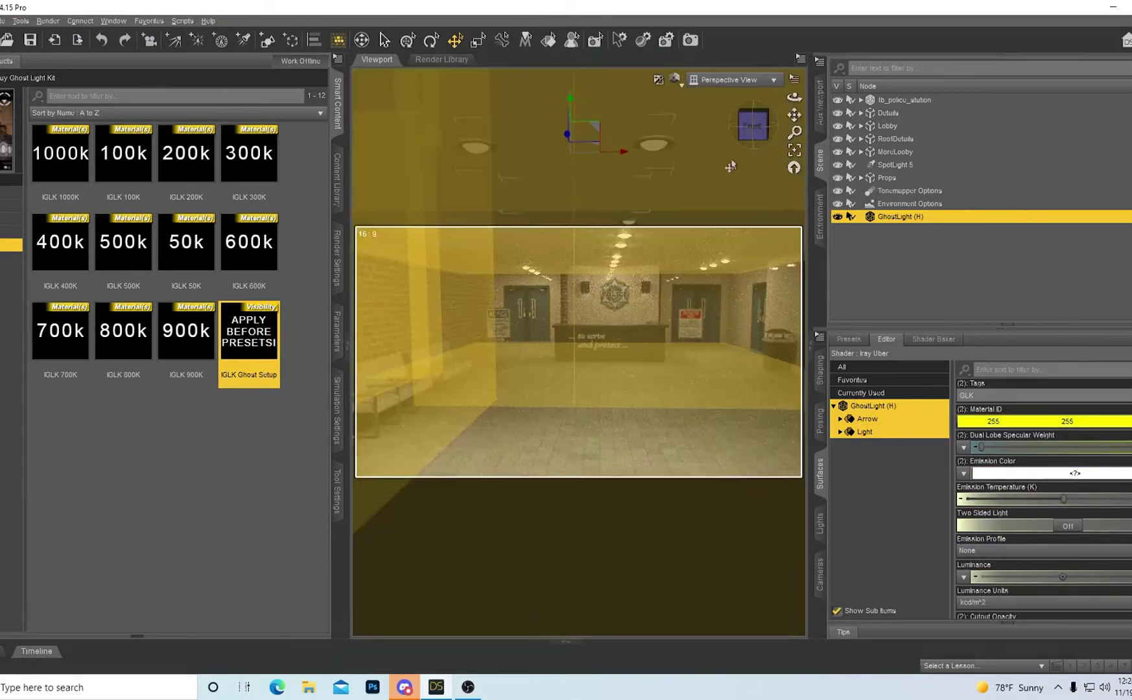
pyautogui.moveTo(549, 208); pyautogui.dragTo(548, 297, button='middle')
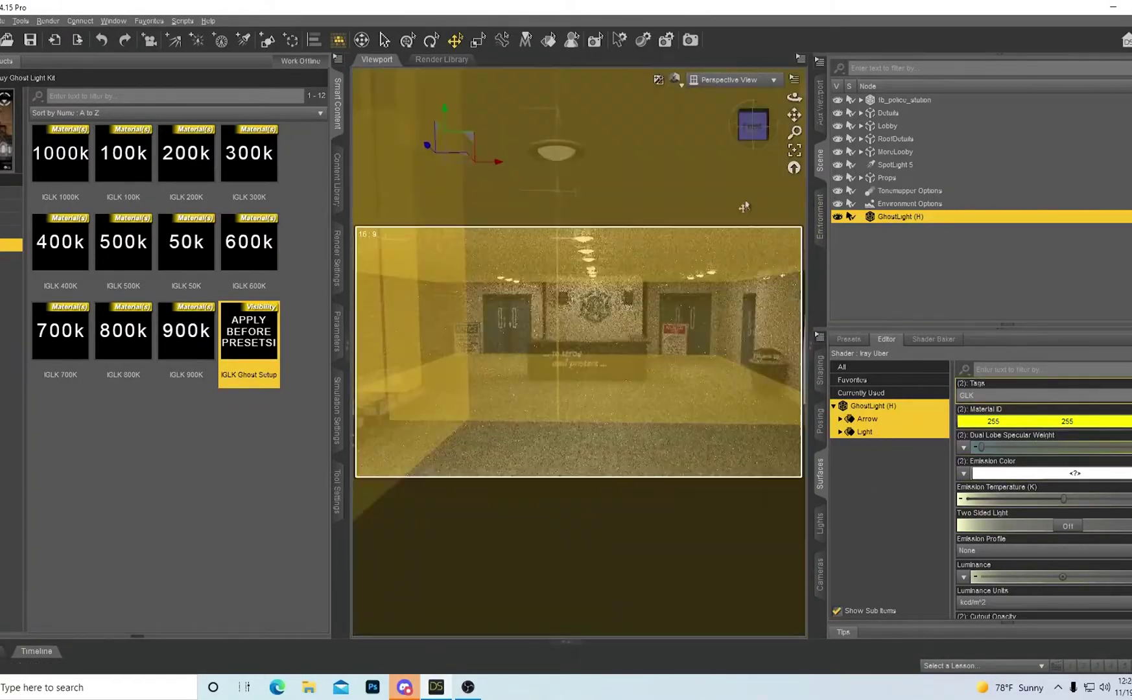
pyautogui.moveTo(752, 127); pyautogui.dragTo(747, 126)
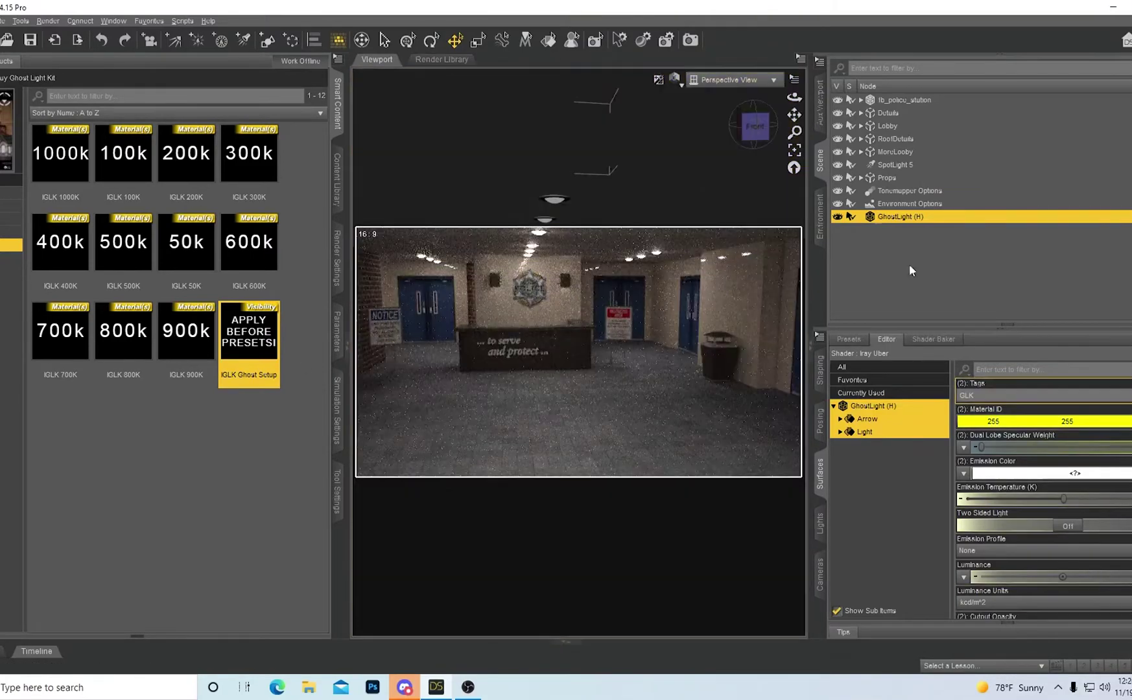
pyautogui.moveTo(794, 115); pyautogui.dragTo(824, 115)
pyautogui.click(918, 218)
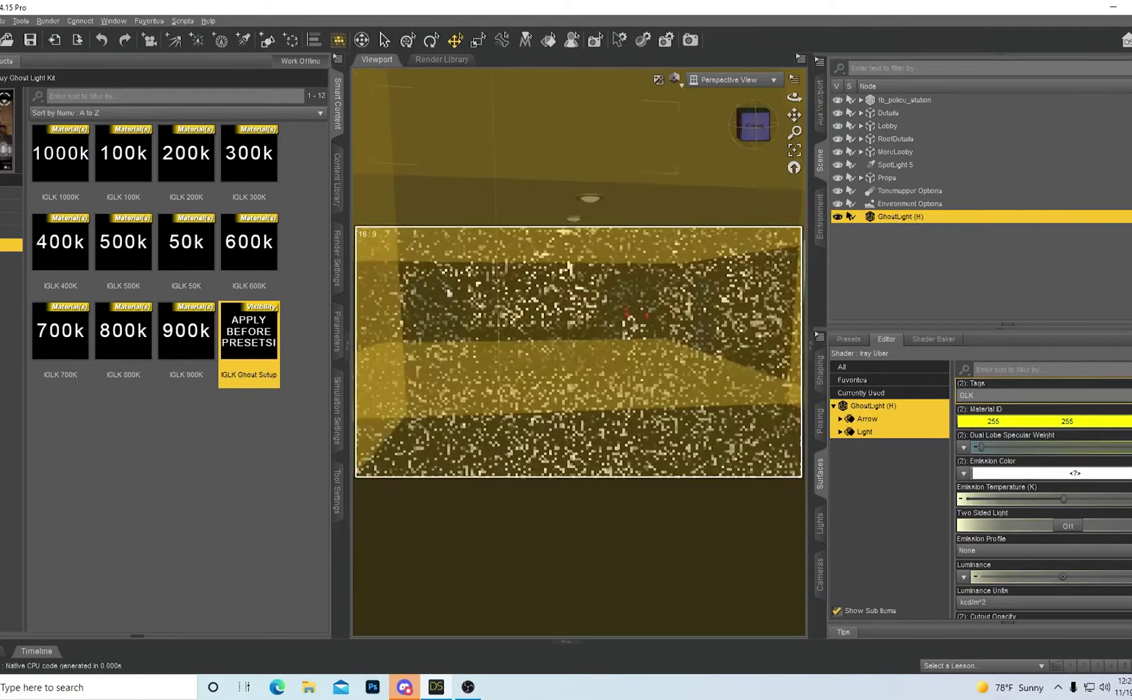
pyautogui.click(794, 150)
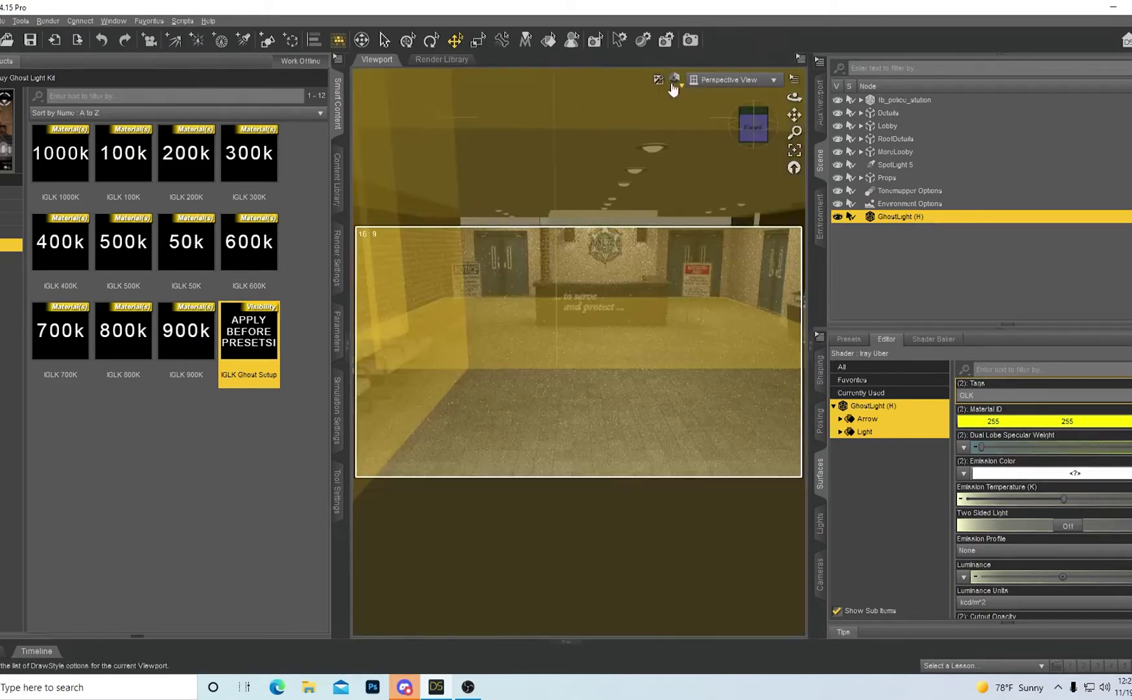
# - Return the viewport to Texture Shaded and replace the existing ghost light with a new IGLK Horizontal Ghost Light
pyautogui.click(674, 80)
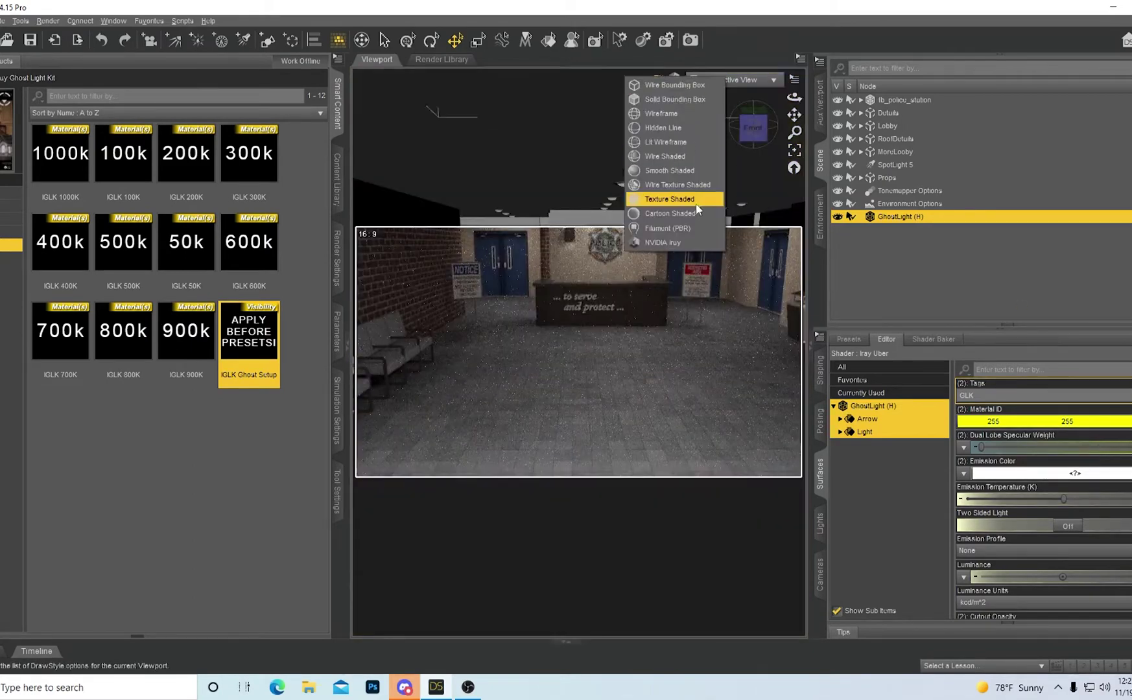
pyautogui.click(692, 201)
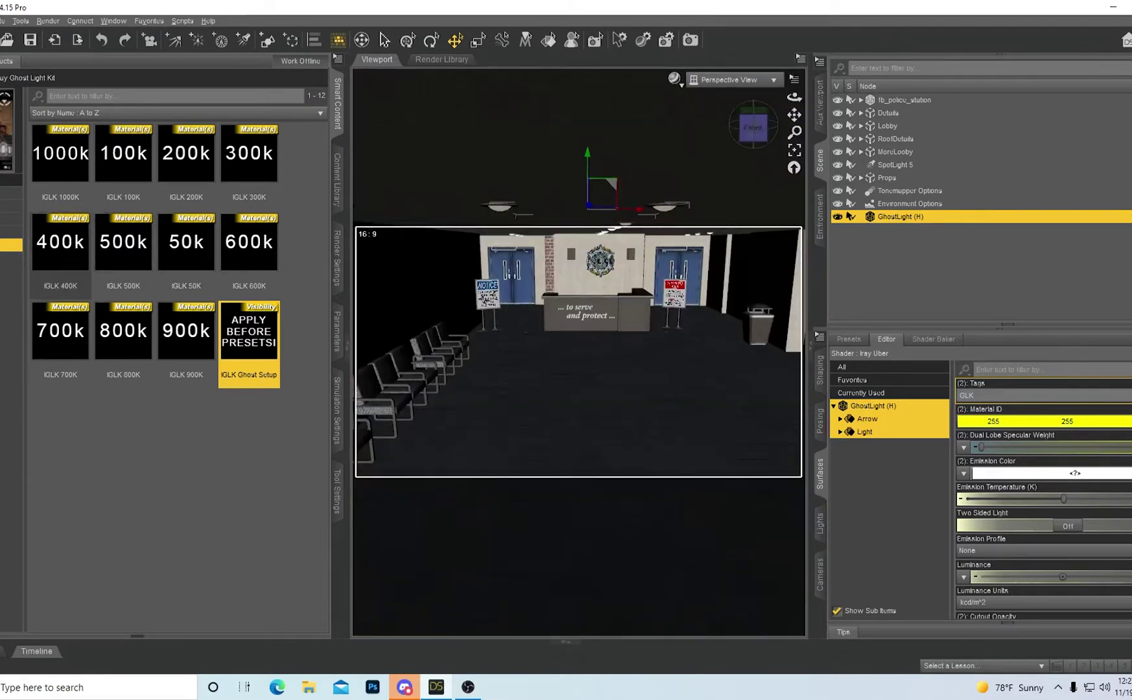
pyautogui.click(10, 232)
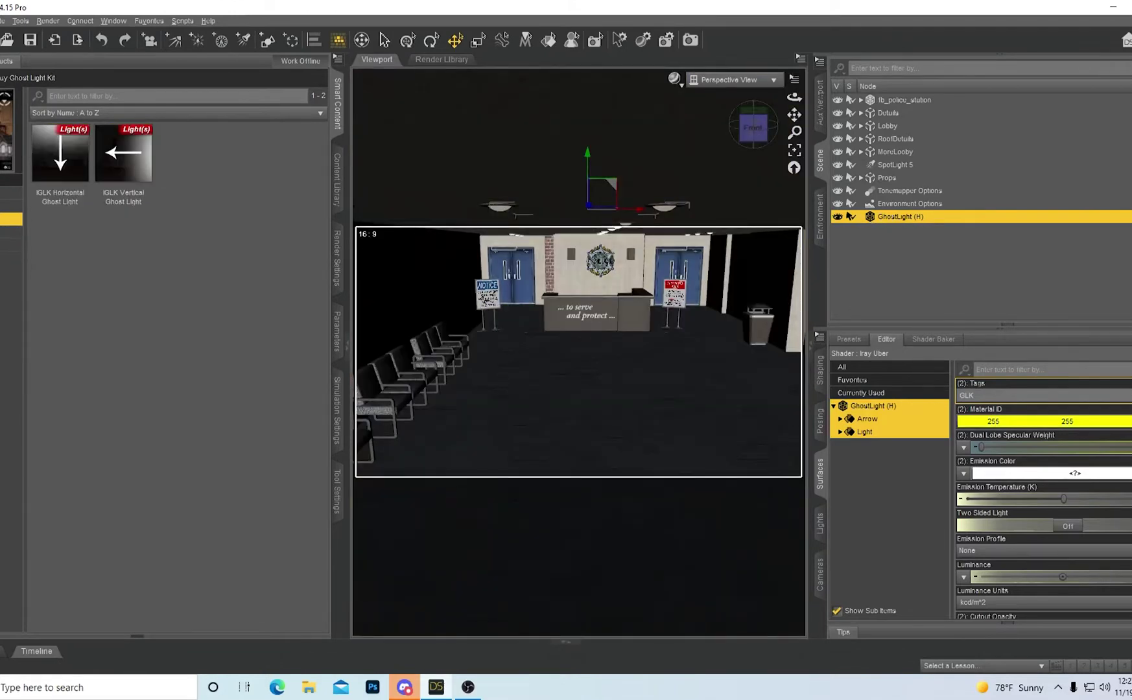
pyautogui.doubleClick(59, 156)
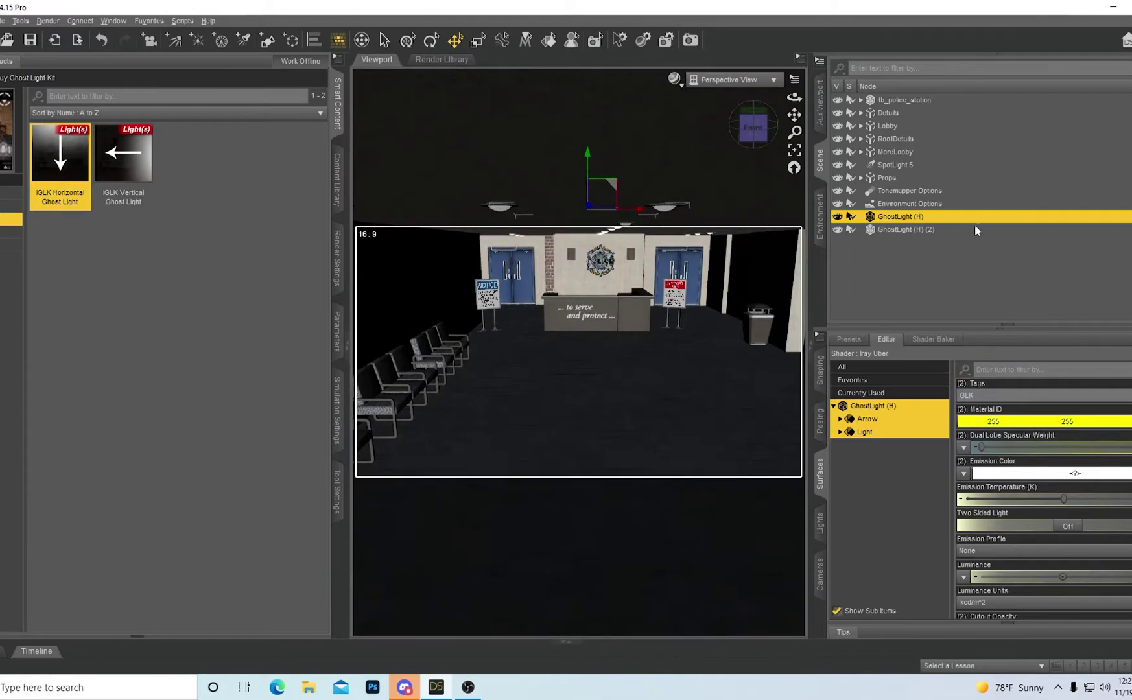
pyautogui.press('Delete')
pyautogui.click(915, 218)
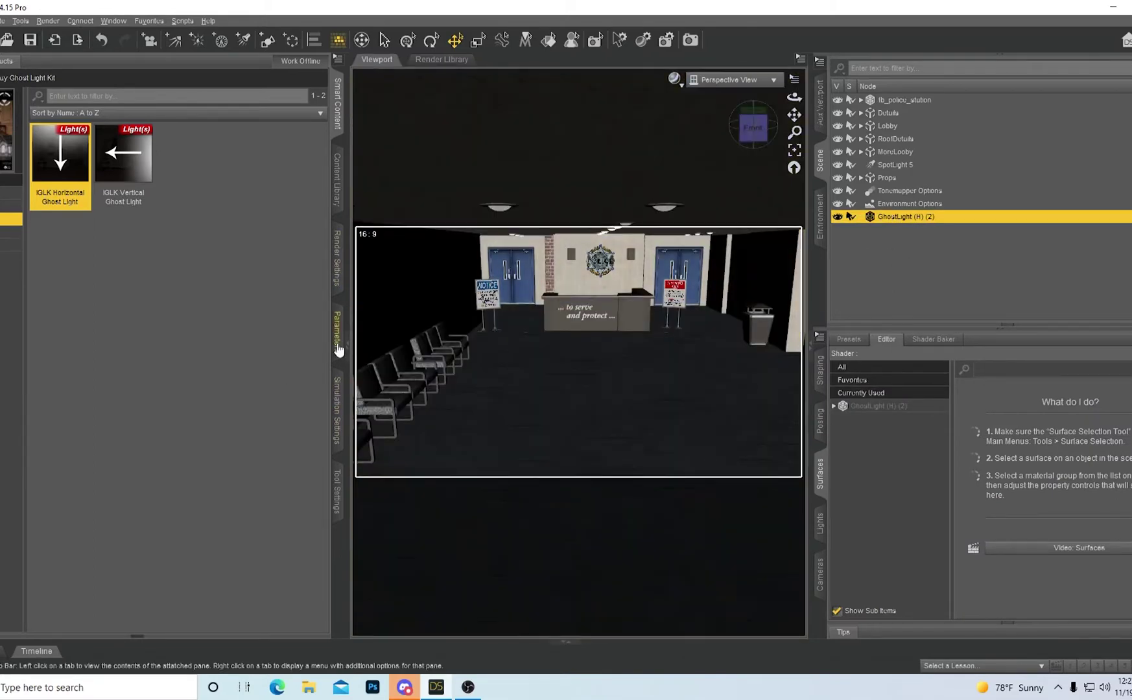
# - Move the new ghost light into the lobby with Side/Side 10.57, Up/Down 133.71 and Forward/Back -844.84
pyautogui.click(338, 348)
pyautogui.click(752, 127)
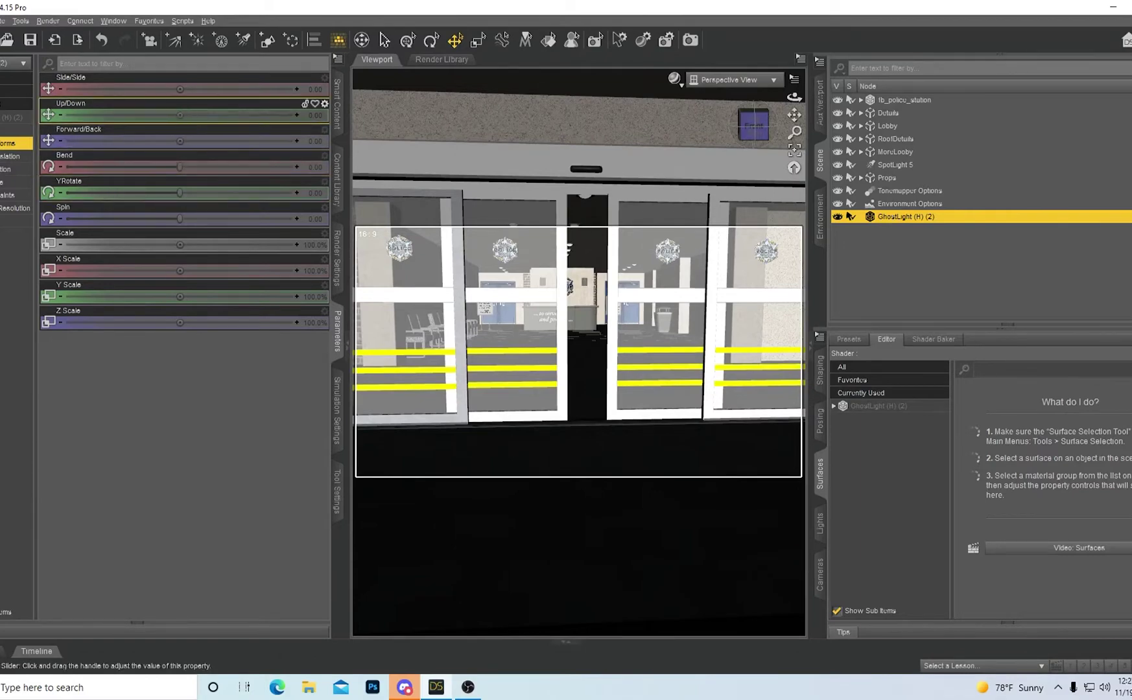
pyautogui.moveTo(179, 114); pyautogui.dragTo(235, 114)
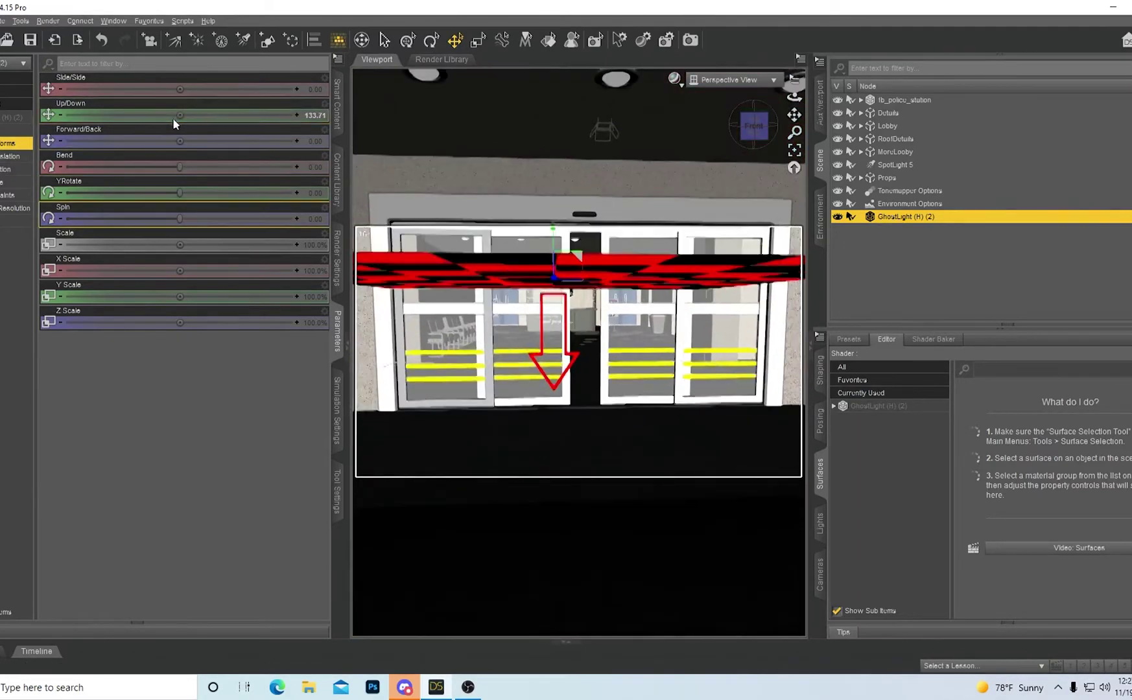
pyautogui.moveTo(180, 91)
pyautogui.mouseDown()
pyautogui.moveTo(226, 90)
pyautogui.moveTo(181, 89)
pyautogui.mouseUp()
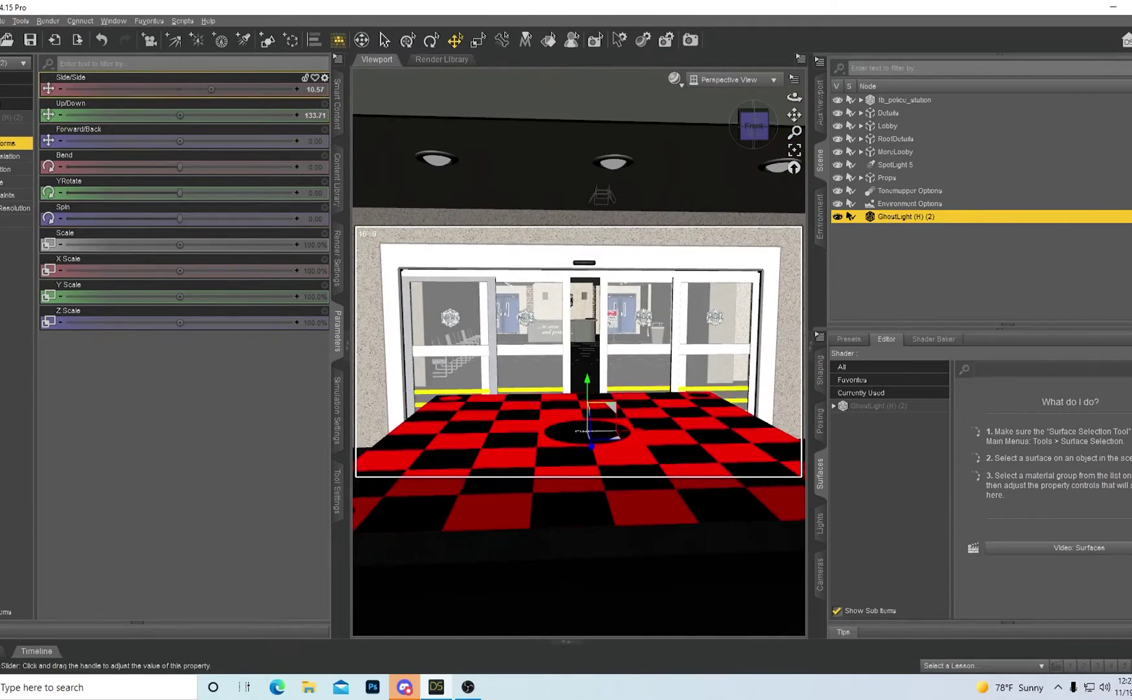
pyautogui.moveTo(180, 141); pyautogui.dragTo(66, 141)
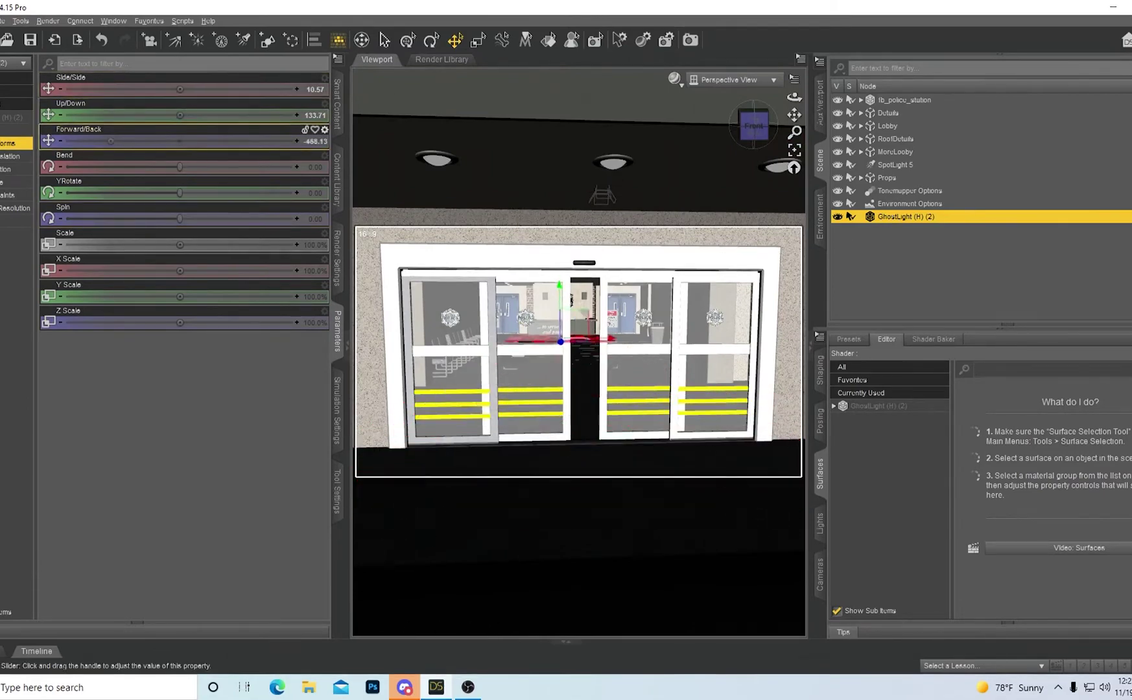
pyautogui.scroll(6, 579, 351)
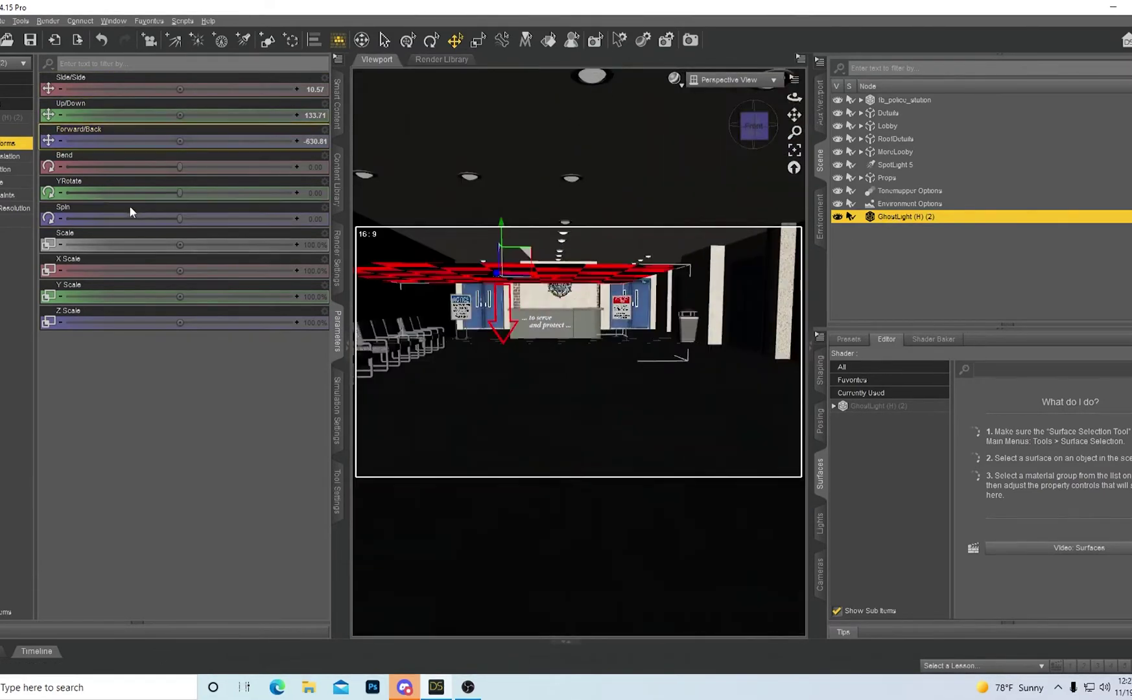
pyautogui.moveTo(180, 141); pyautogui.dragTo(117, 141)
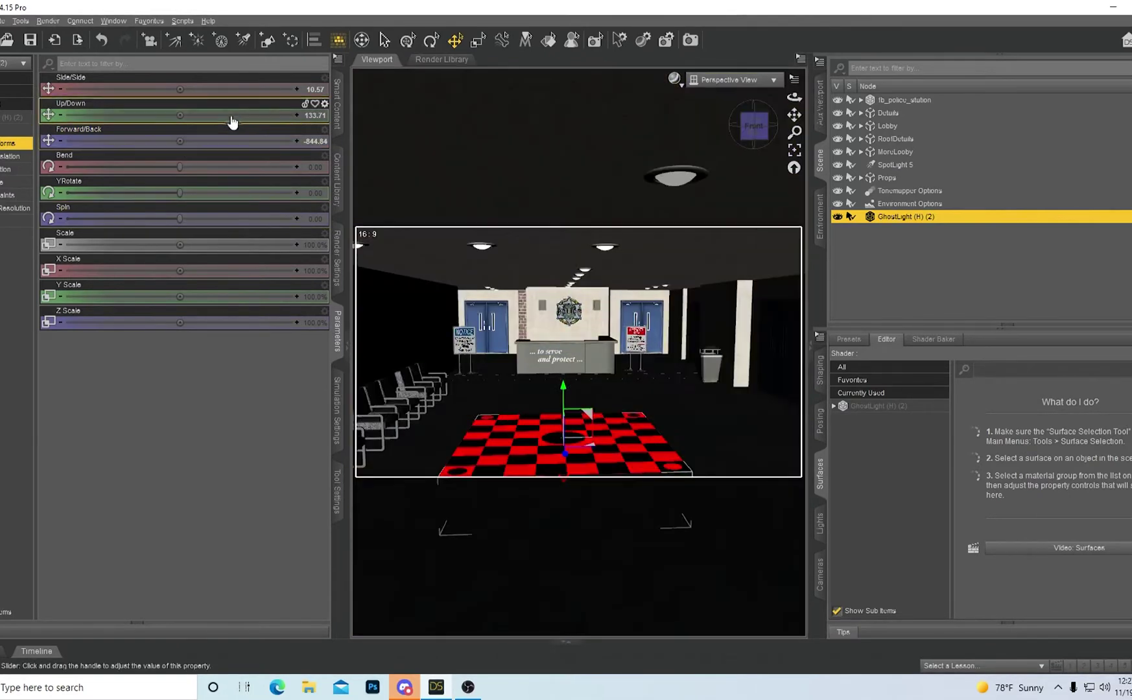
# - Raise the new ghost light toward the lobby ceiling, setting Up/Down to 288.68
pyautogui.moveTo(232, 122); pyautogui.dragTo(290, 122)
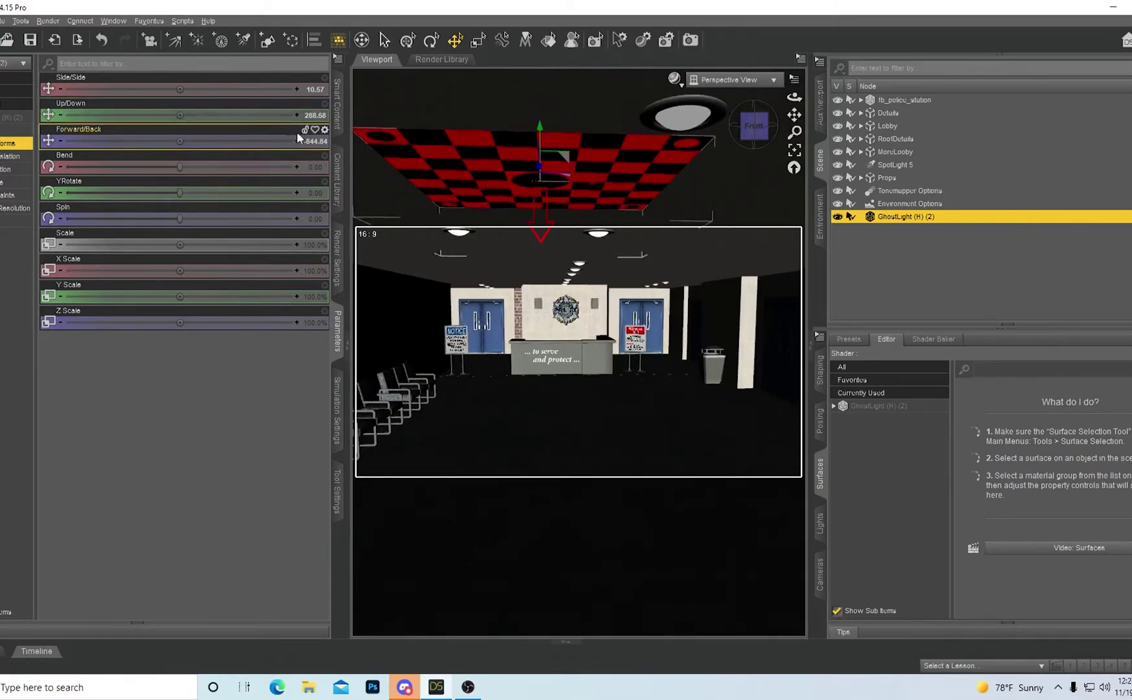
pyautogui.scroll(-5, 558, 157)
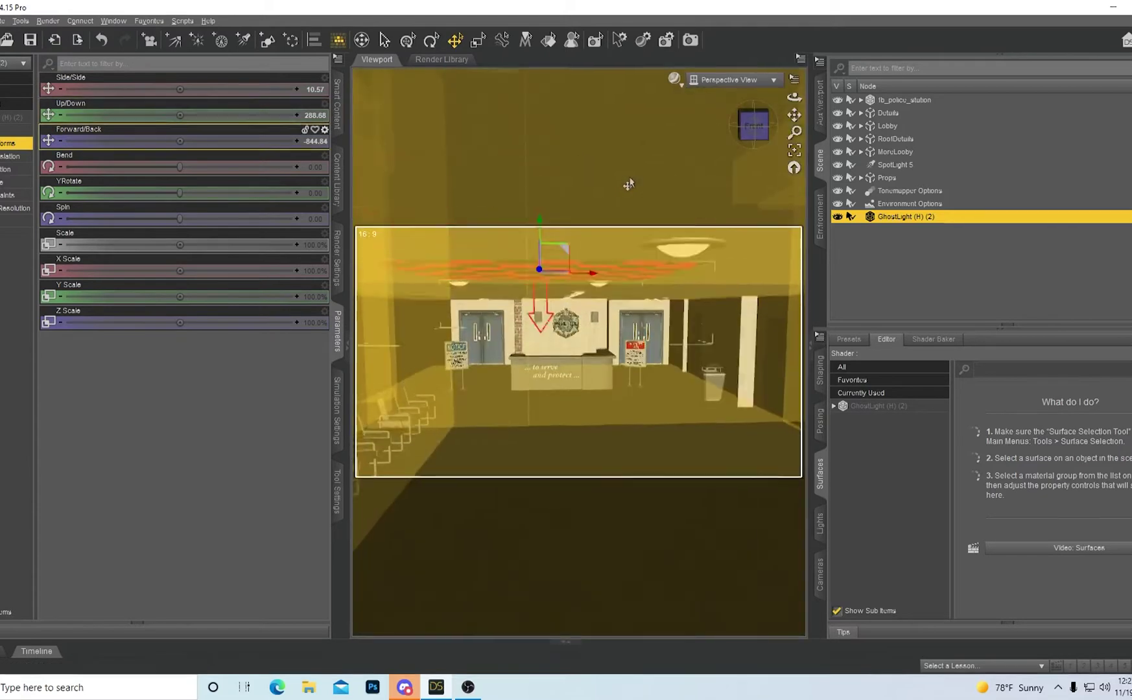
pyautogui.scroll(-5, 652, 206)
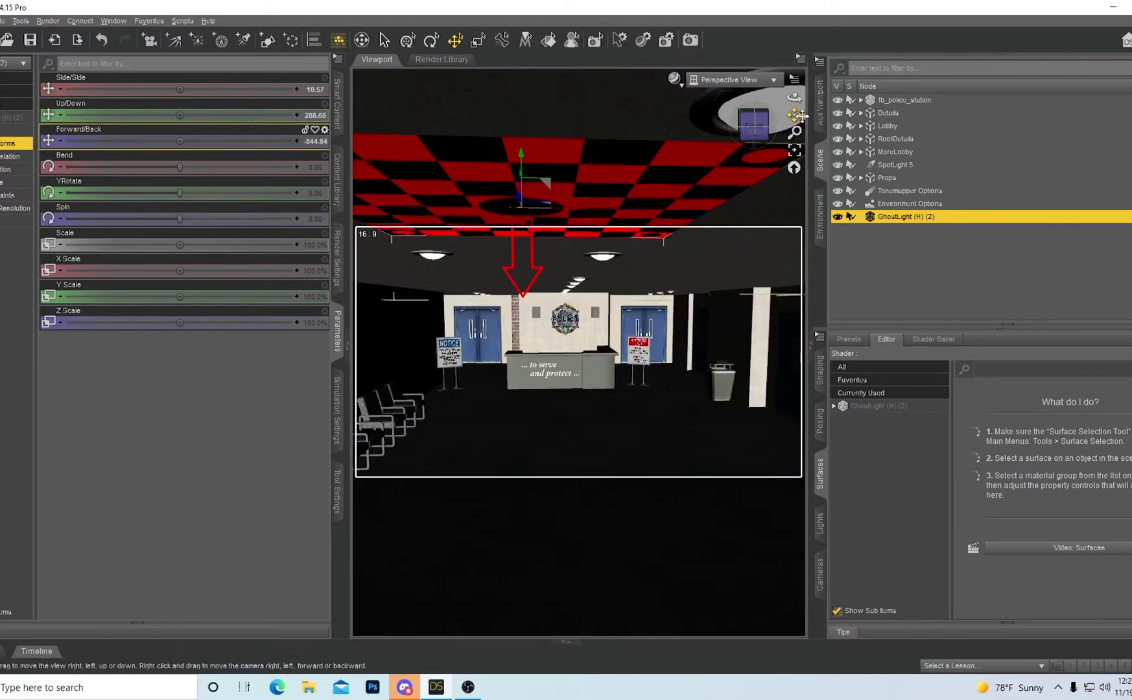
pyautogui.moveTo(794, 115); pyautogui.dragTo(794, 158)
pyautogui.hotkey('ctrl', 'z')
pyautogui.hotkey('ctrl', 'z')
pyautogui.hotkey('ctrl', 'z')
pyautogui.hotkey('ctrl', 'z')
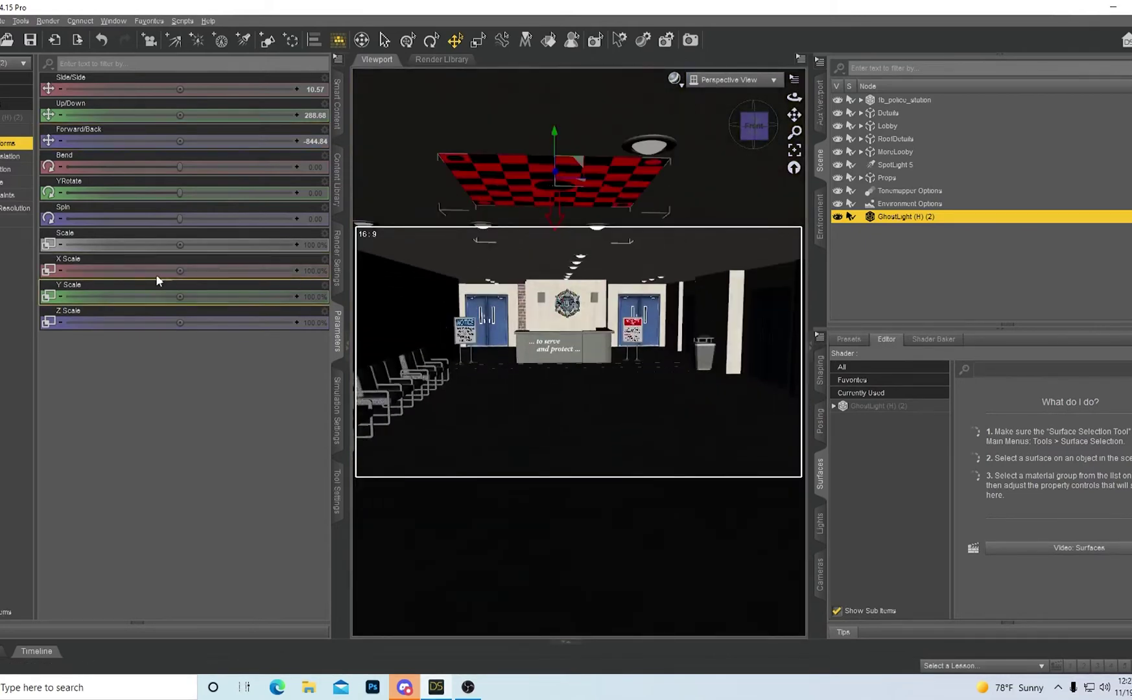
# - Stretch the ghost light across the lobby ceiling with X Scale 877.8% and Z Scale about 2255%
pyautogui.moveTo(156, 275); pyautogui.dragTo(265, 276)
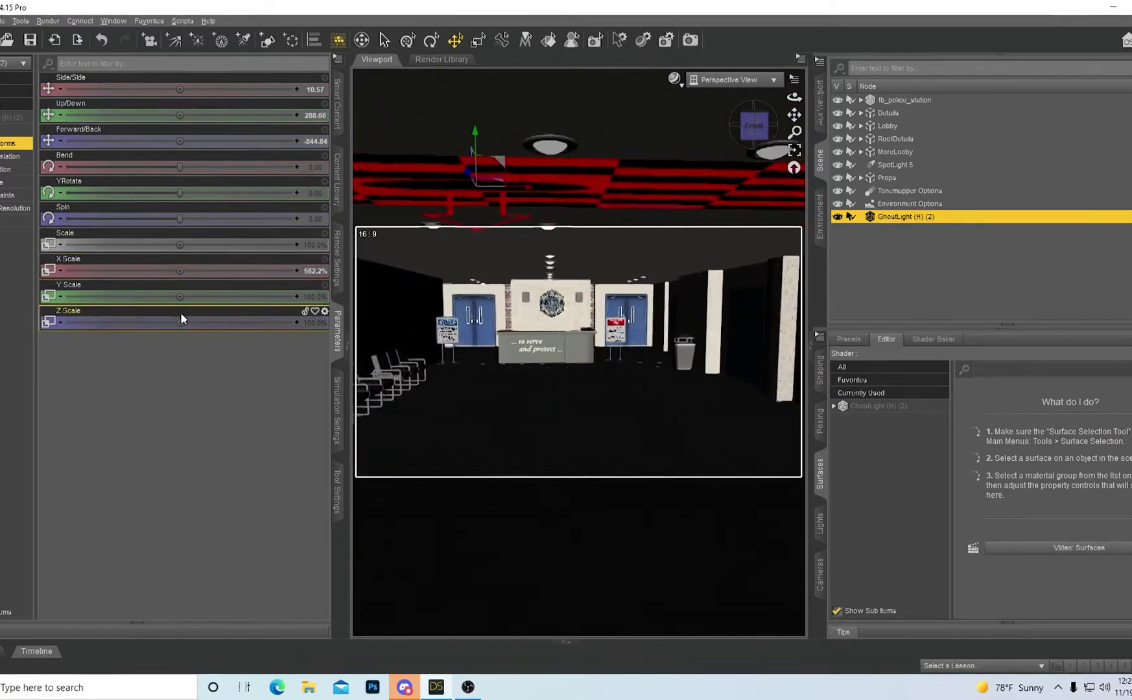
pyautogui.moveTo(183, 318); pyautogui.dragTo(269, 322)
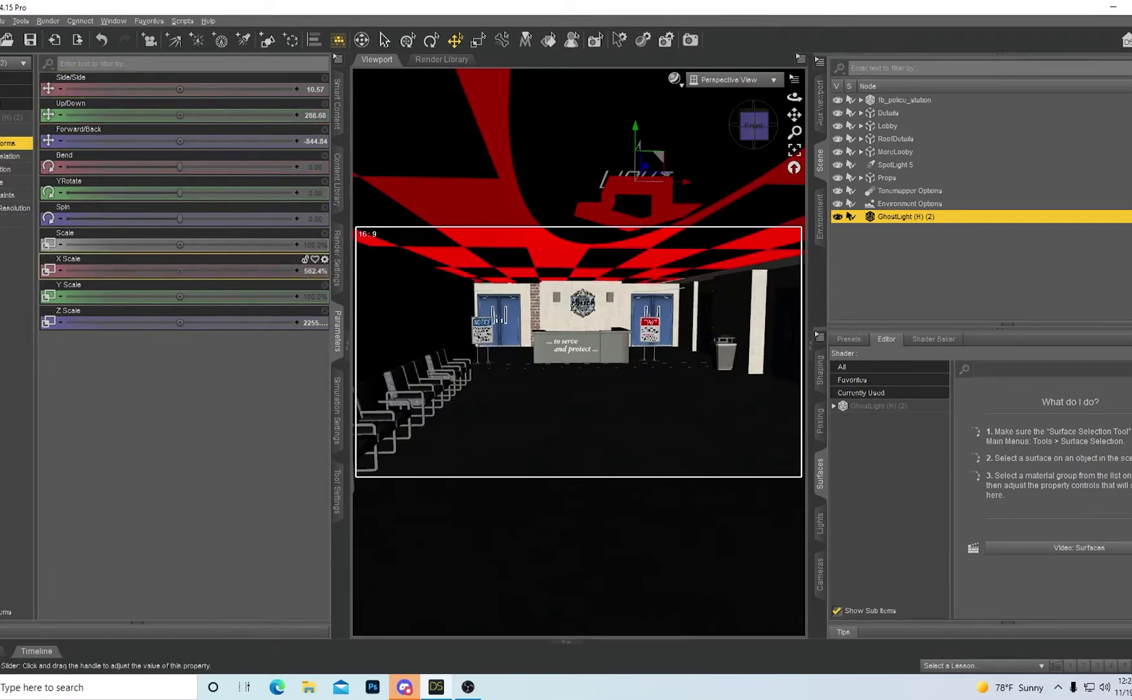
pyautogui.moveTo(180, 270); pyautogui.dragTo(224, 271)
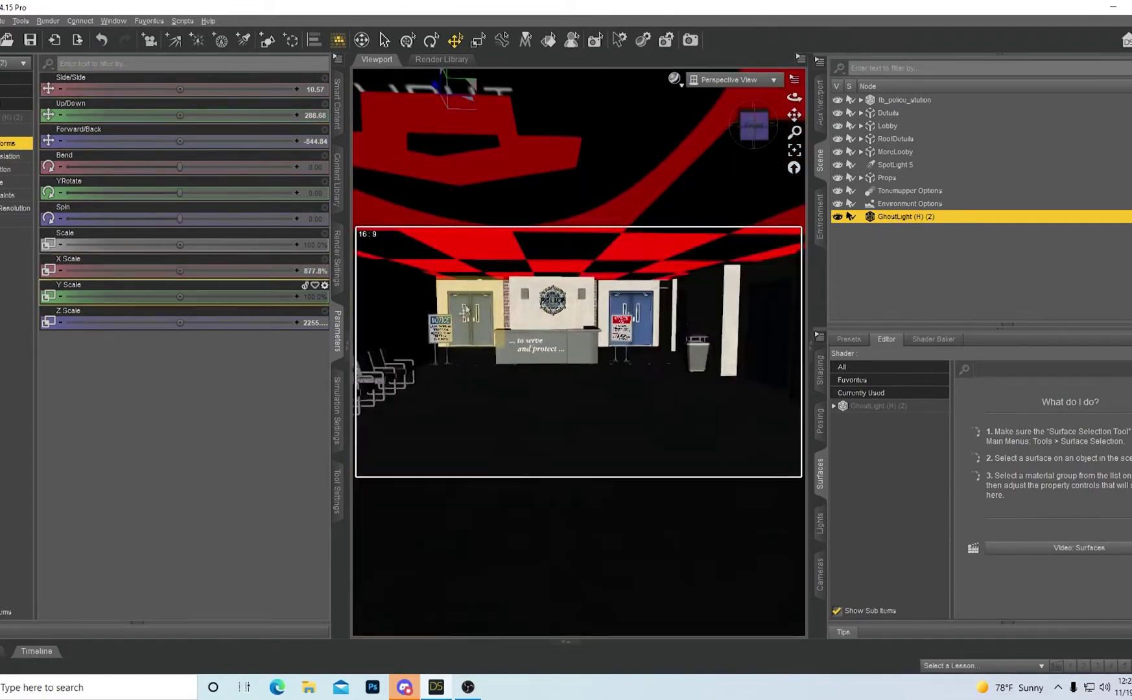
pyautogui.scroll(1, 411, 304)
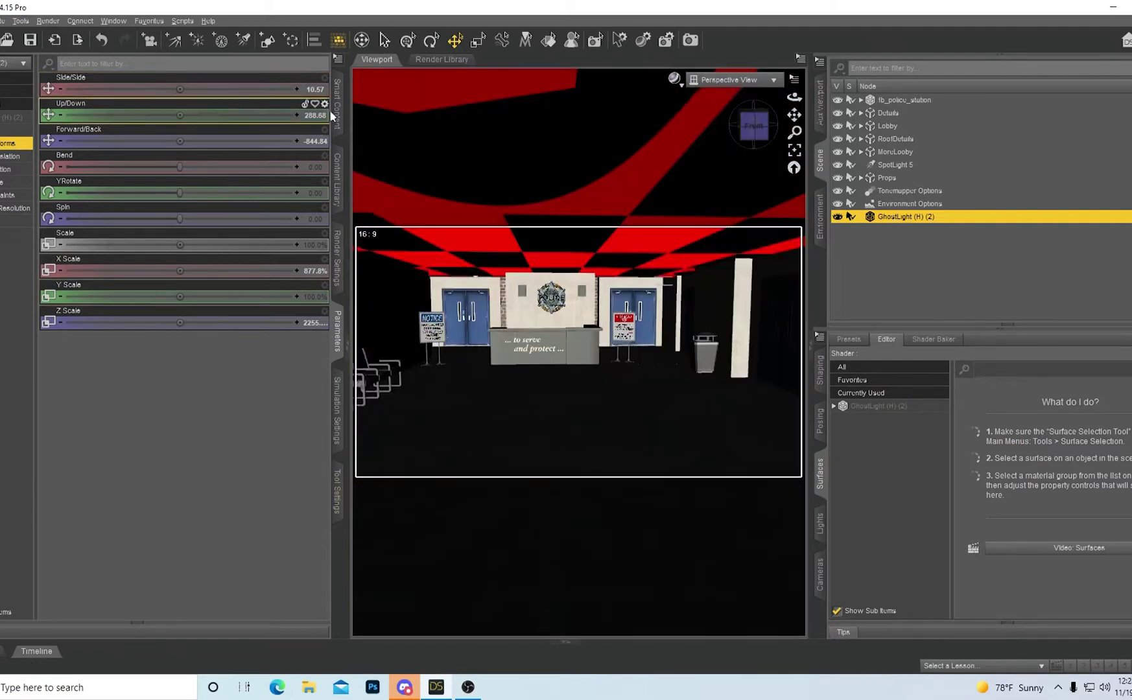
# - Apply the IGLK Ghost Setup preset to the ceiling ghost light and set its luminance to 40
pyautogui.click(337, 104)
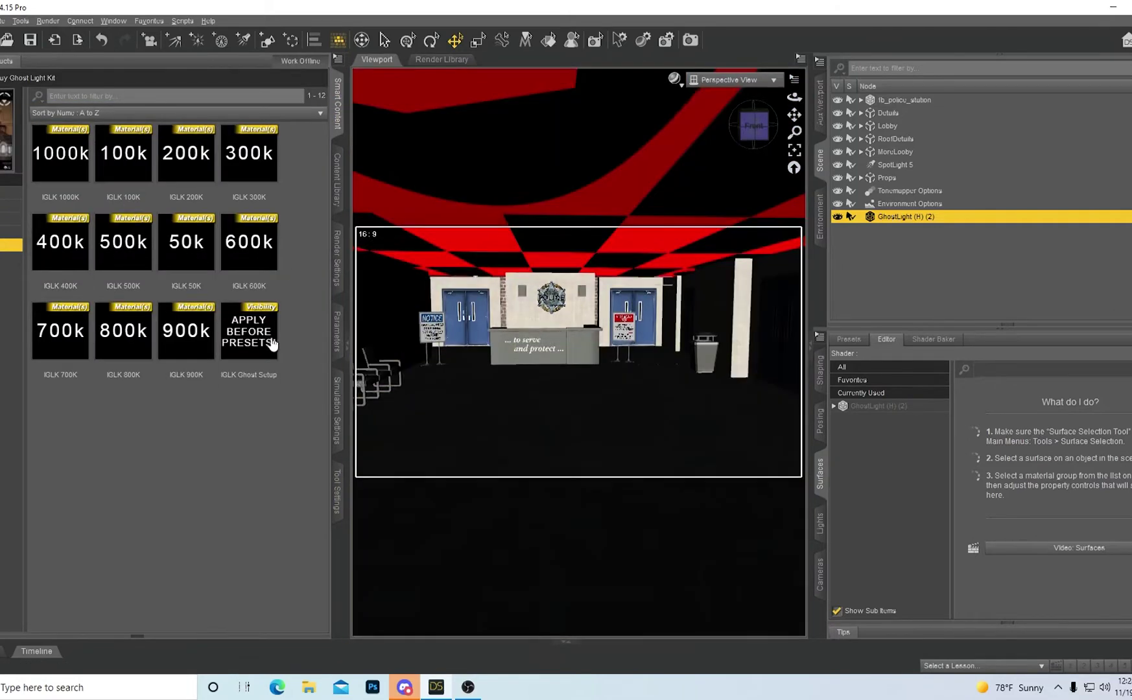
pyautogui.doubleClick(272, 343)
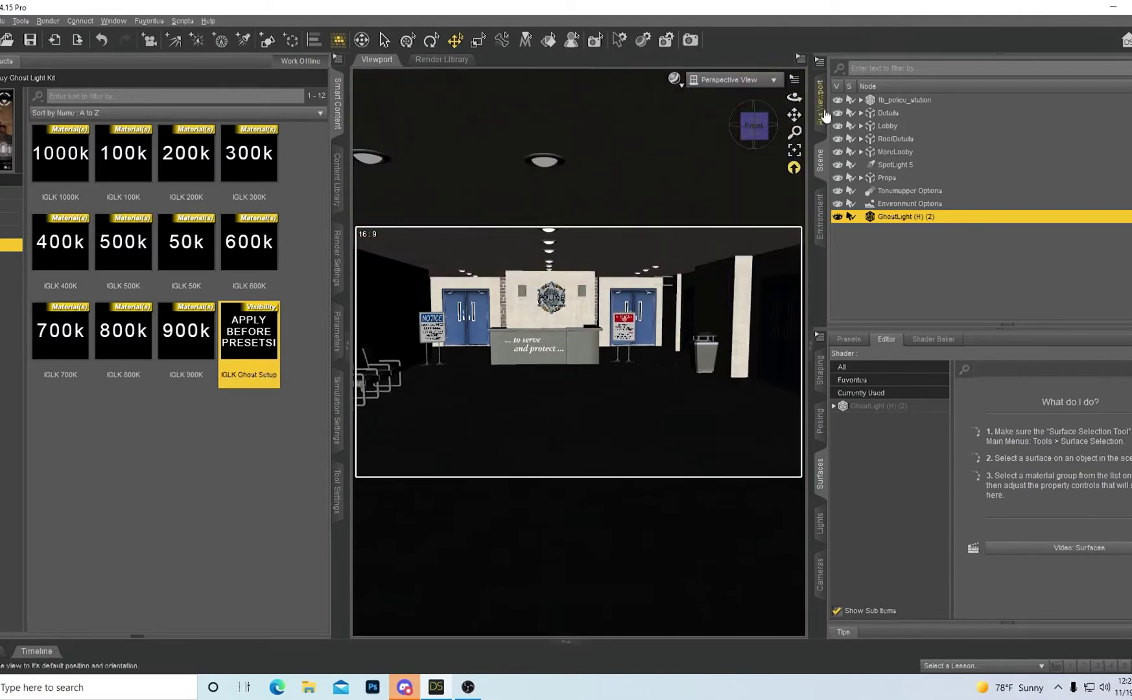
pyautogui.click(922, 411)
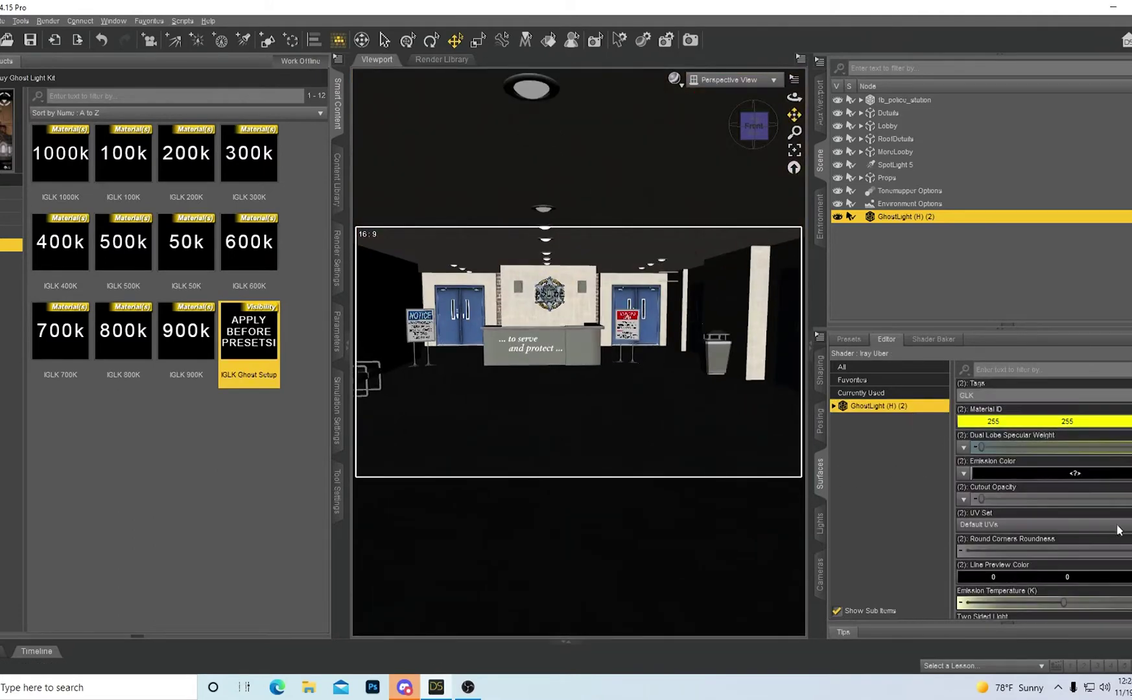
pyautogui.scroll(-3, 1121, 558)
pyautogui.scroll(-3, 1128, 585)
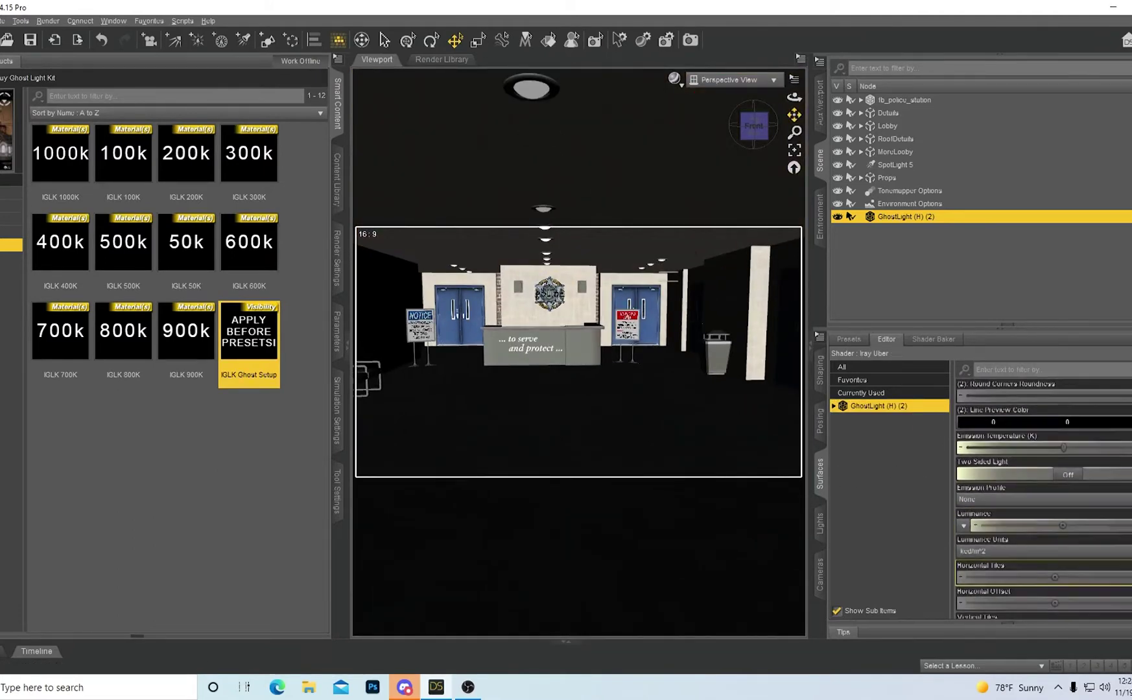
pyautogui.click(1075, 525)
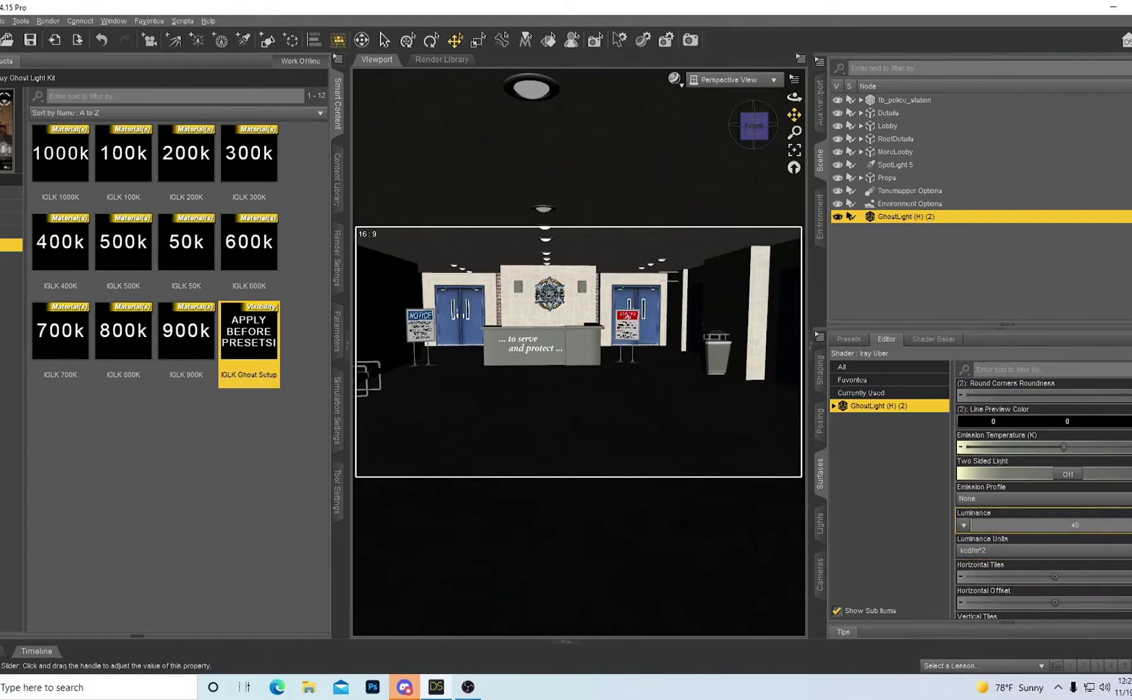
pyautogui.press('Return')
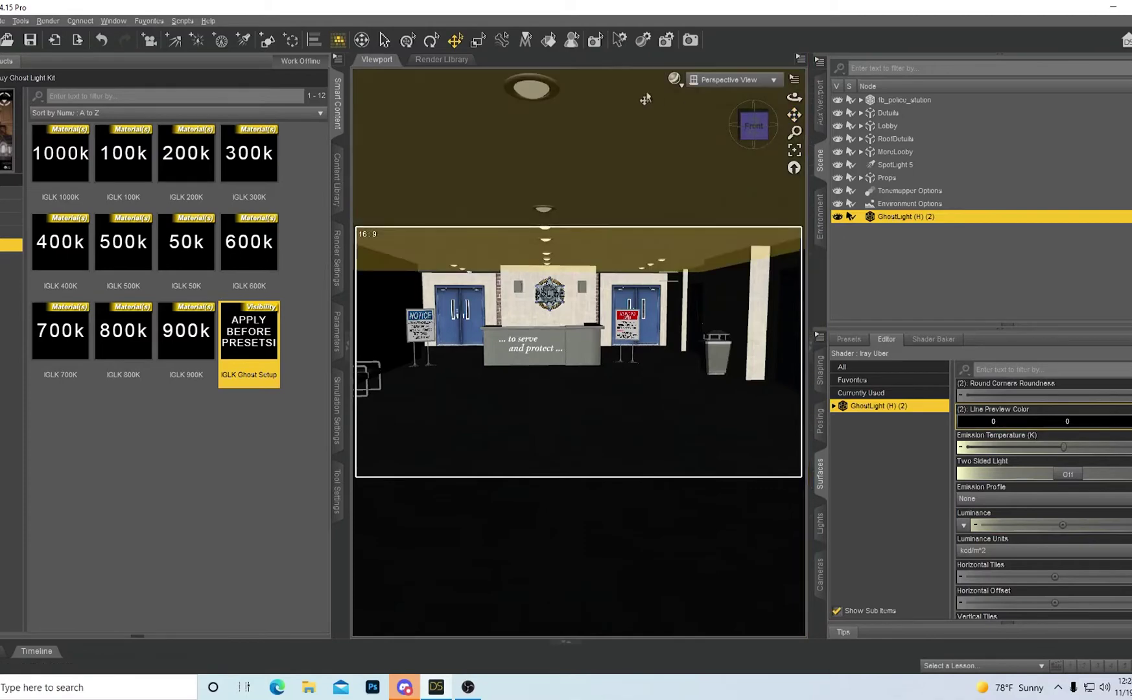
# - Preview the lit lobby in NVIDIA Iray and return the viewport to Texture Shaded
pyautogui.click(674, 79)
pyautogui.click(684, 243)
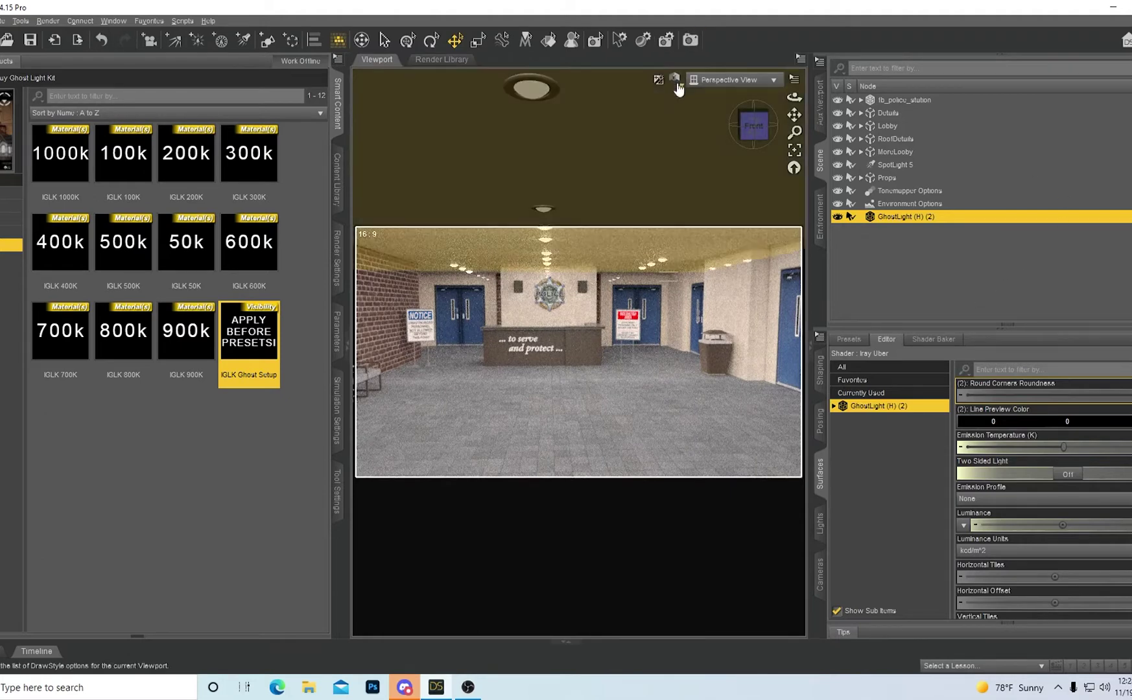
pyautogui.click(680, 84)
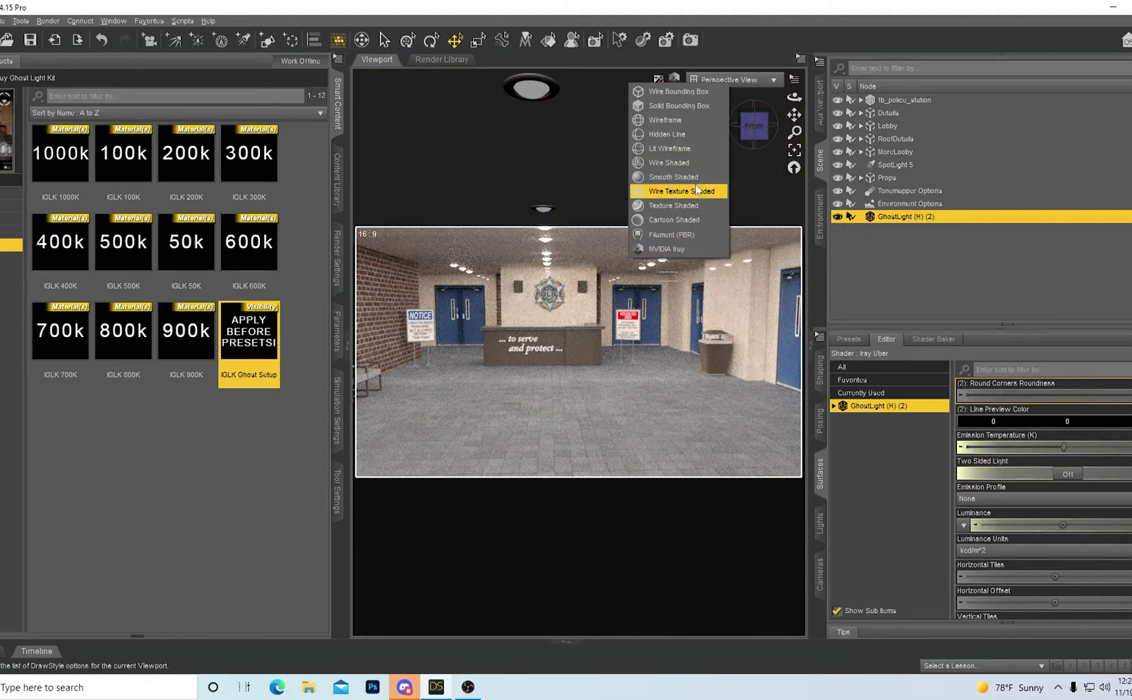
pyautogui.click(704, 206)
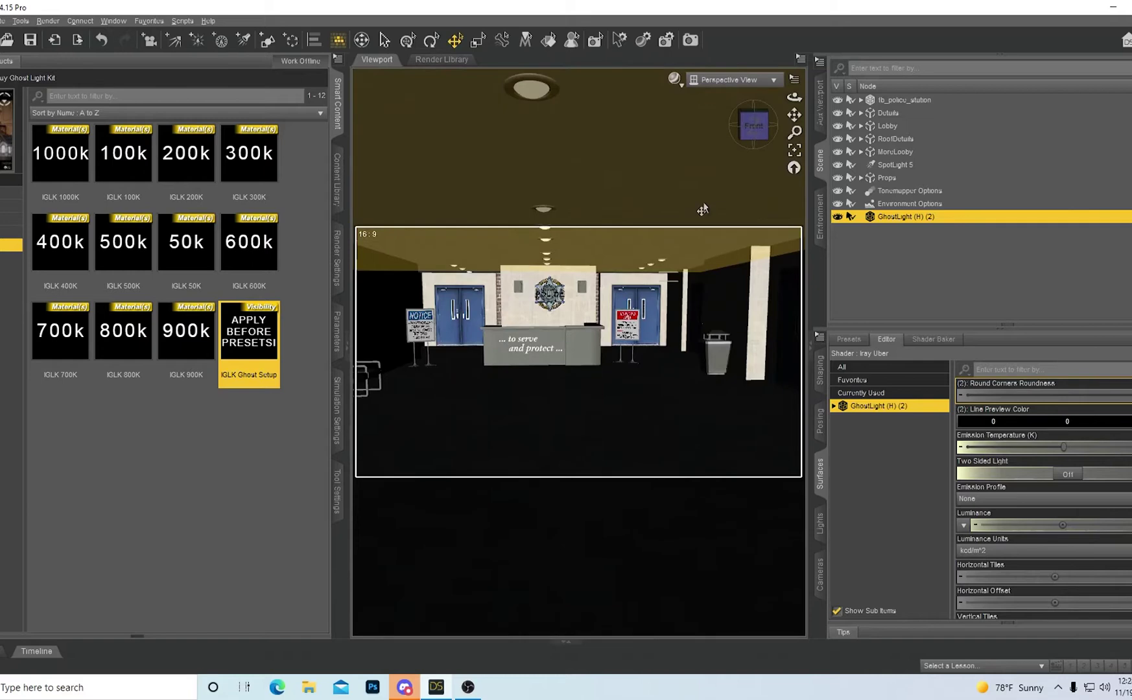
pyautogui.moveTo(704, 205); pyautogui.dragTo(730, 205, button='middle')
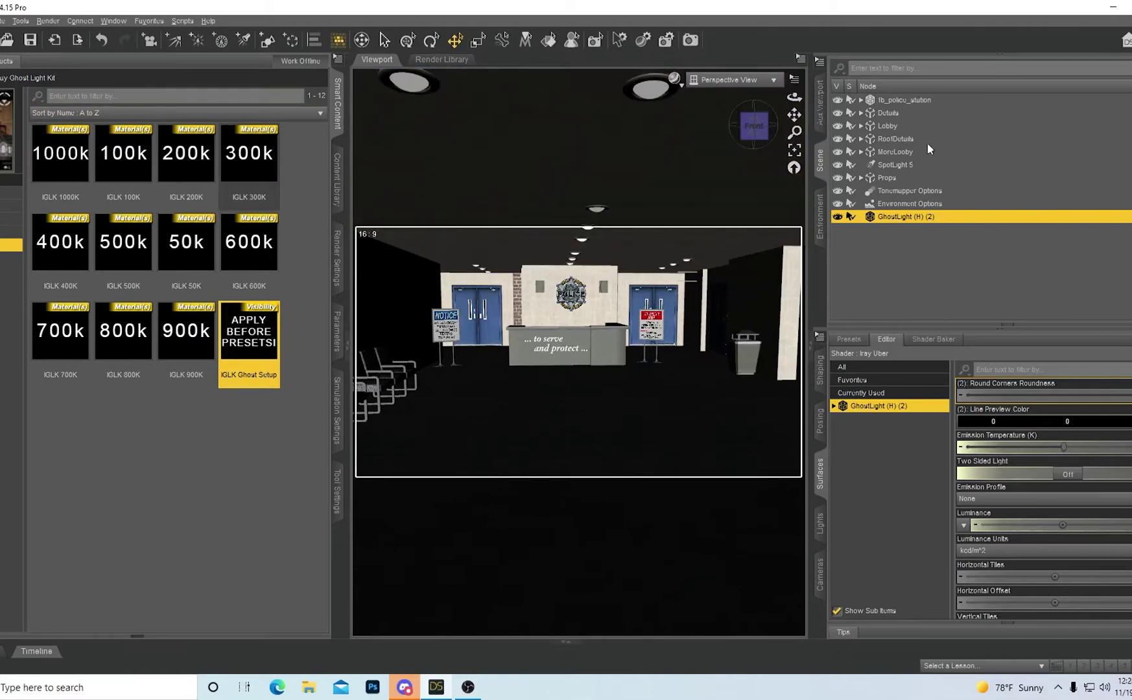
# - Delete the stretched ghost light from the scene
pyautogui.click(919, 206)
pyautogui.click(922, 219)
pyautogui.press('Delete')
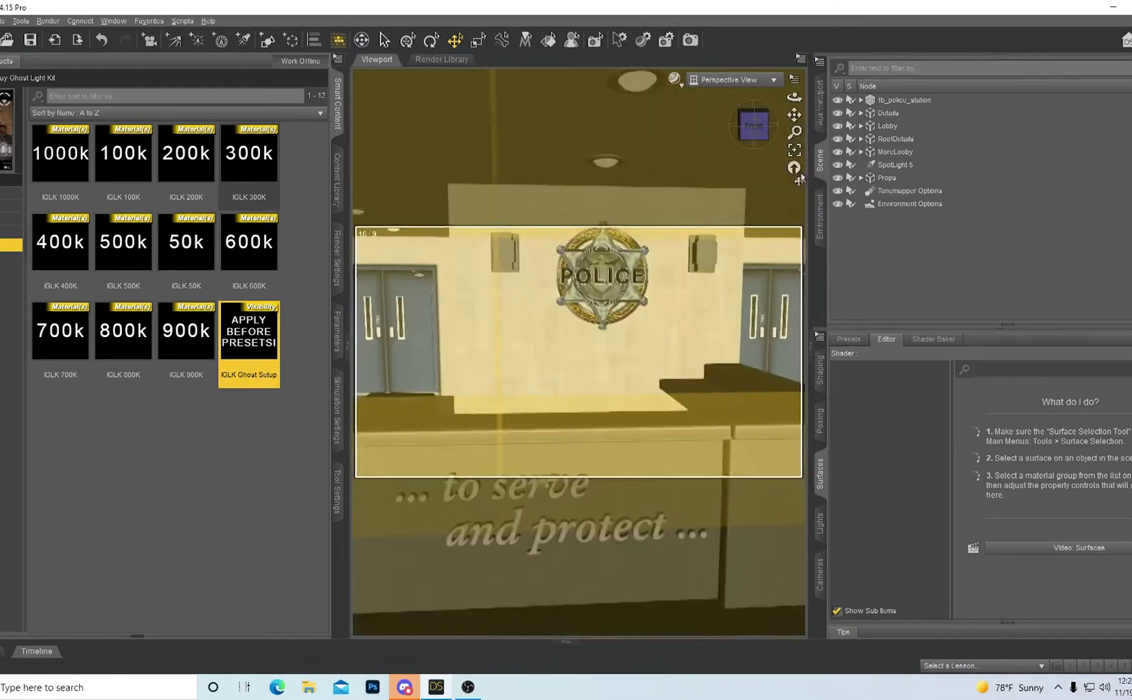
# - Add a fresh IGLK Horizontal Ghost Light to the scene
pyautogui.moveTo(753, 126); pyautogui.dragTo(781, 130)
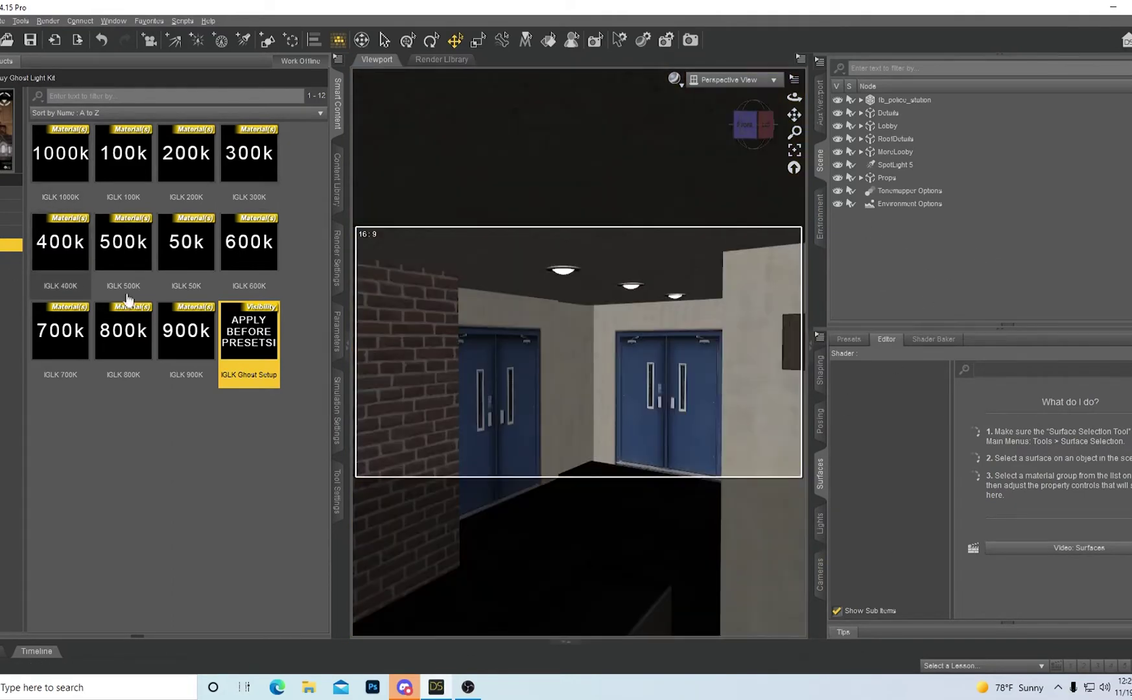
pyautogui.click(15, 218)
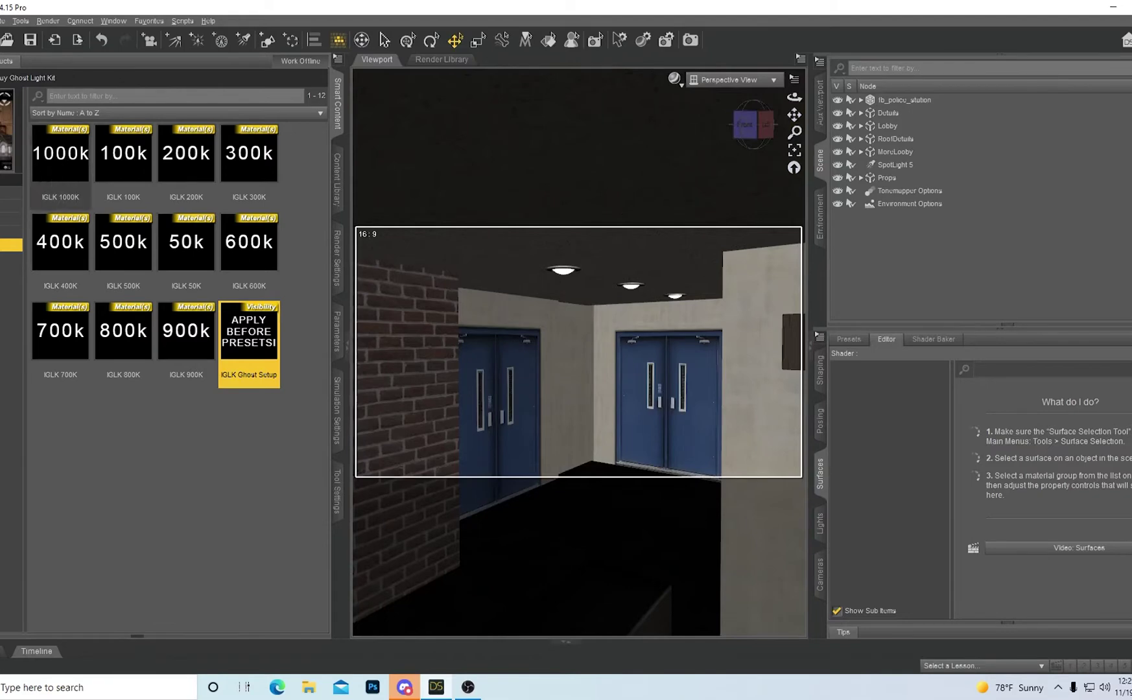
pyautogui.doubleClick(65, 159)
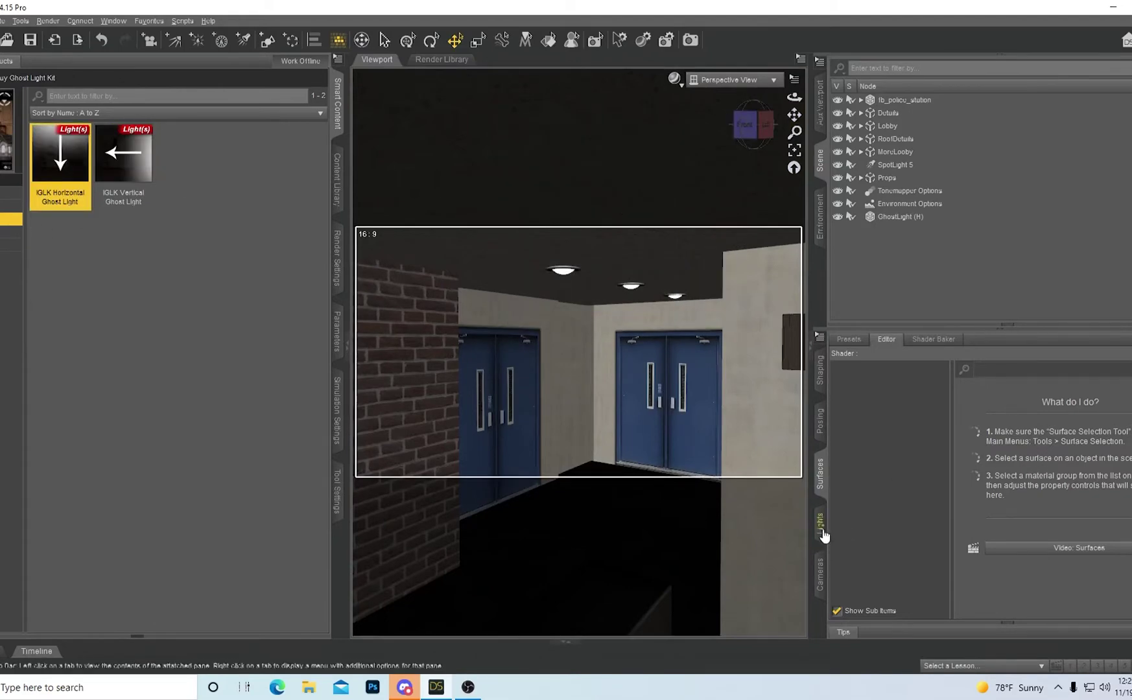
# - Examine the surface settings of the new ghost light before any setup preset is applied
pyautogui.click(921, 218)
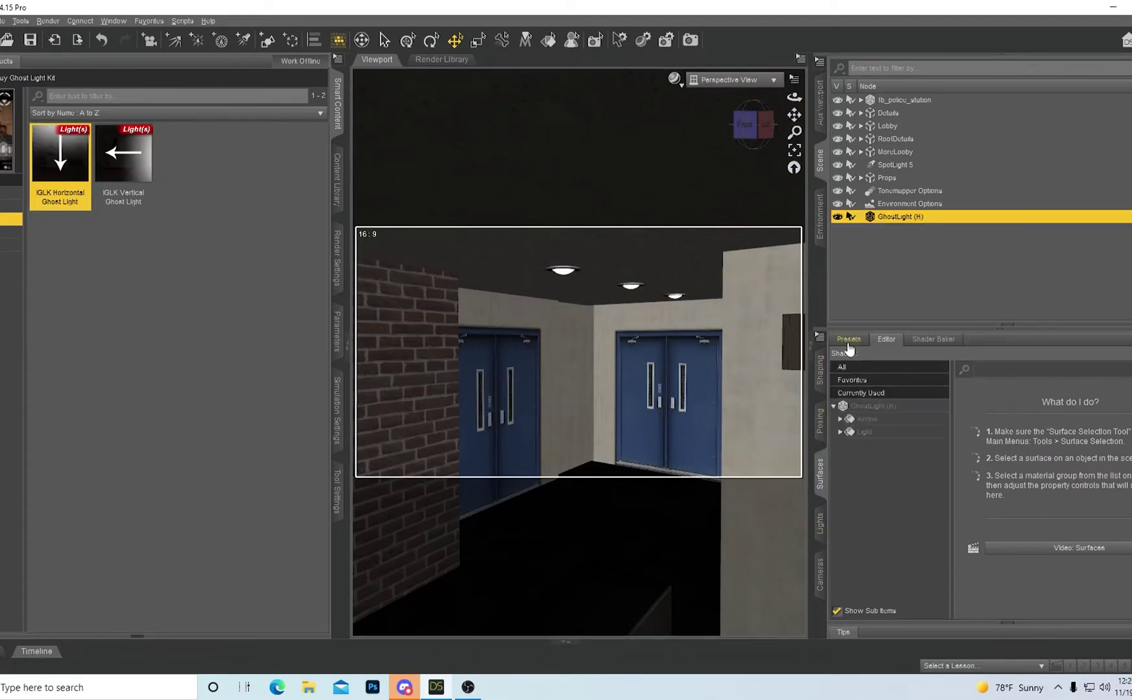
pyautogui.click(893, 408)
pyautogui.scroll(5, 1087, 439)
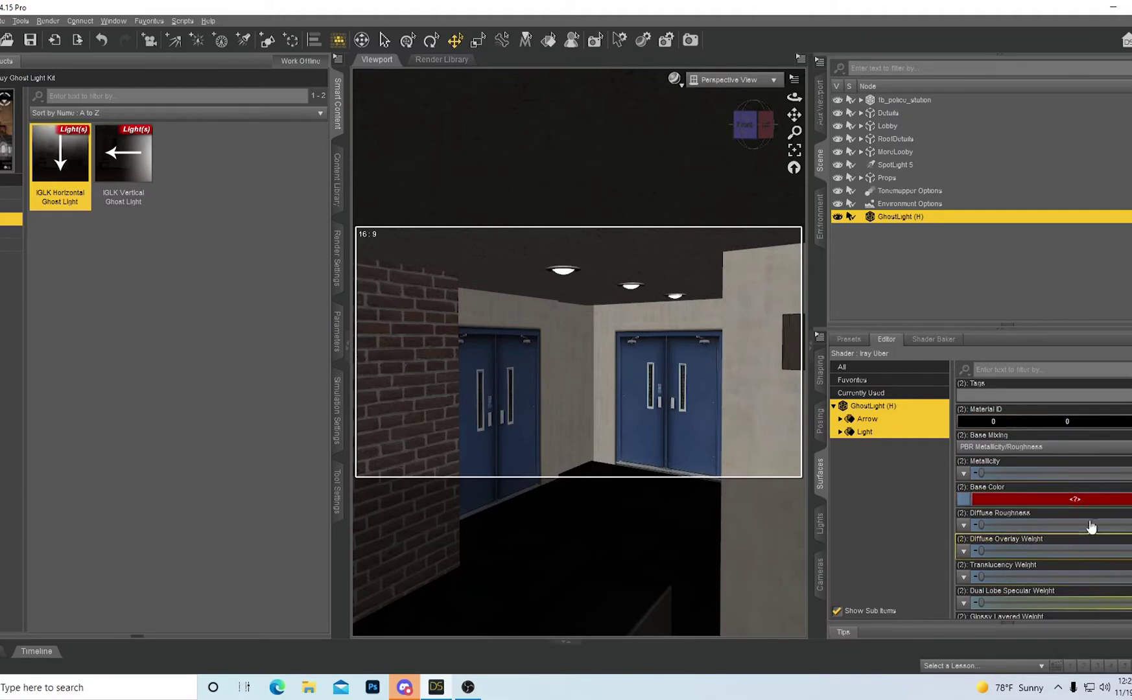
pyautogui.scroll(-1, 1092, 498)
pyautogui.scroll(-2, 1092, 499)
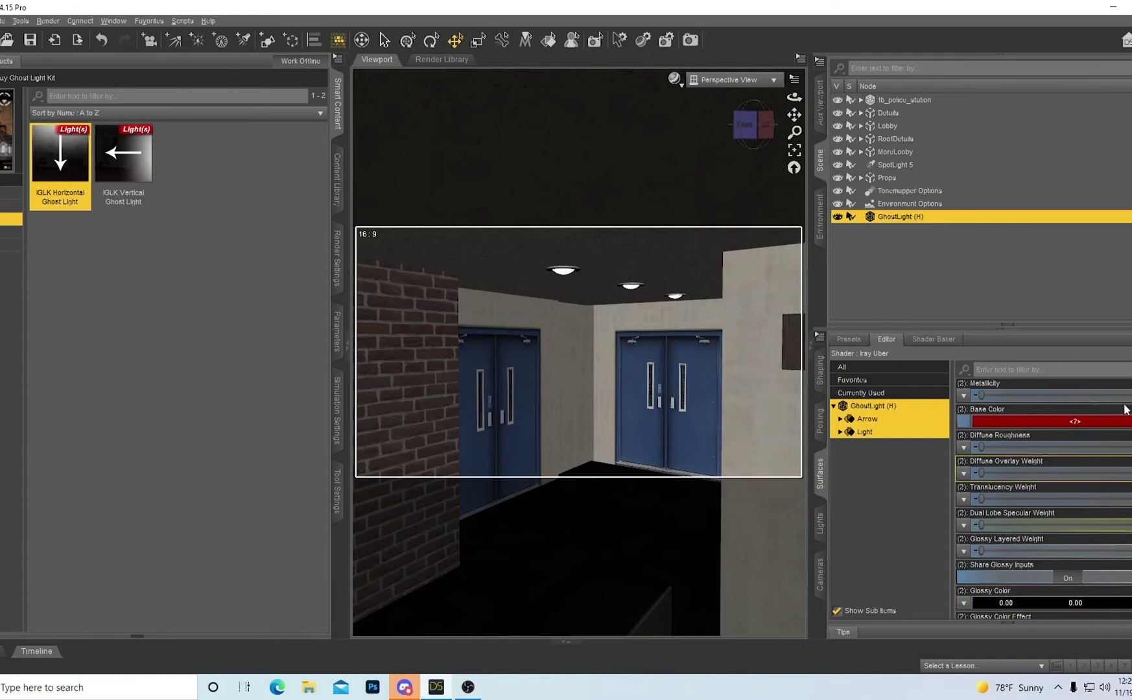
pyautogui.scroll(-5, 1037, 447)
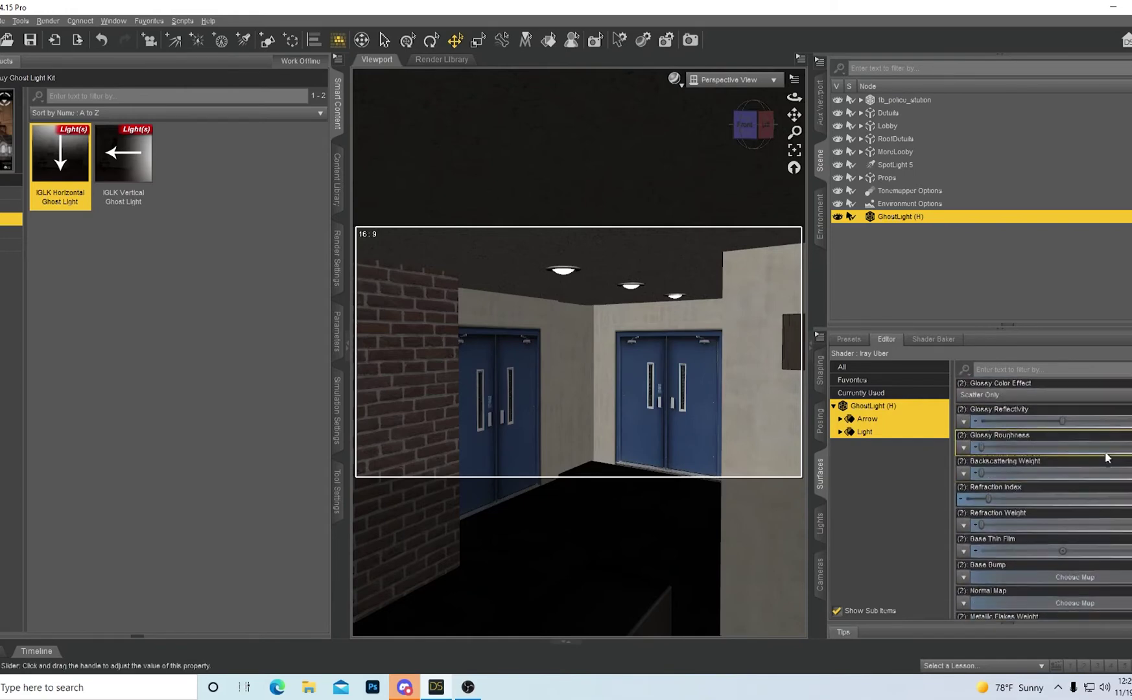
pyautogui.scroll(-6, 1102, 457)
pyautogui.scroll(-3, 1106, 457)
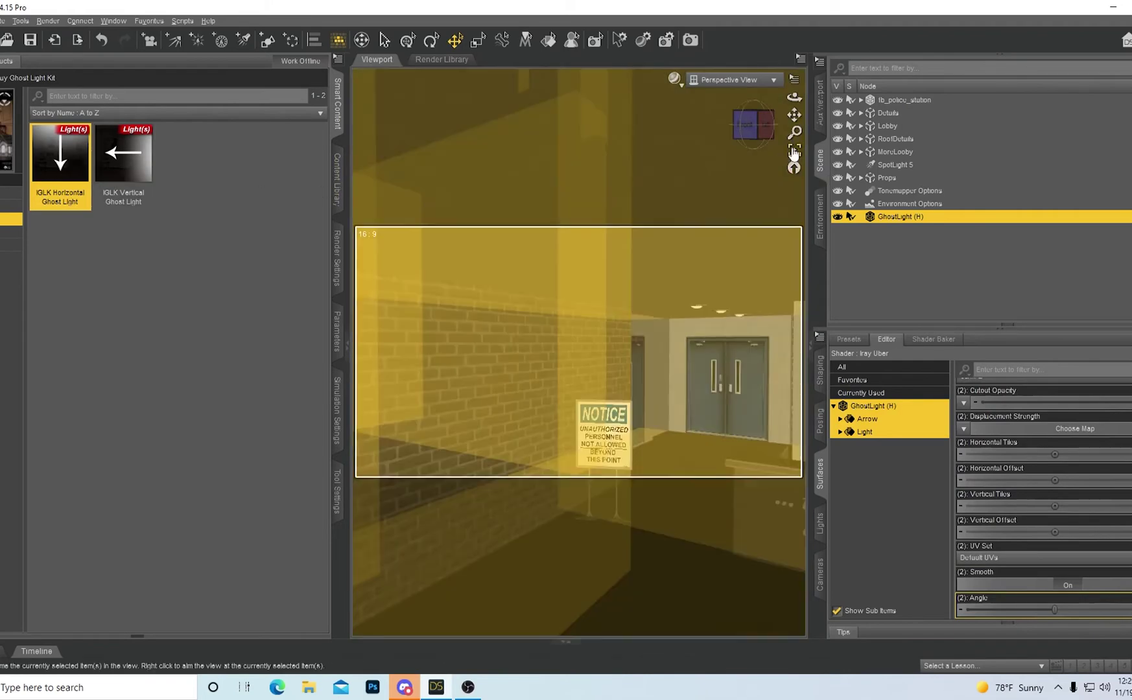
# - Frame the new ghost light at the entrance and raise it to Up/Down 175.78
pyautogui.click(794, 151)
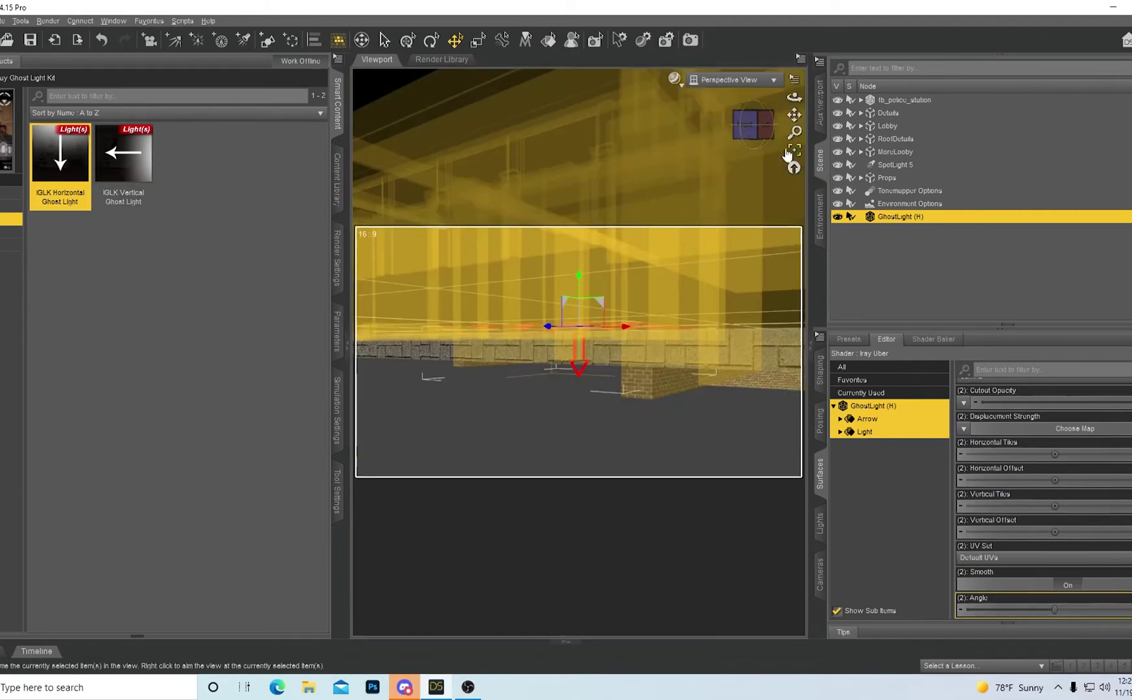
pyautogui.click(334, 331)
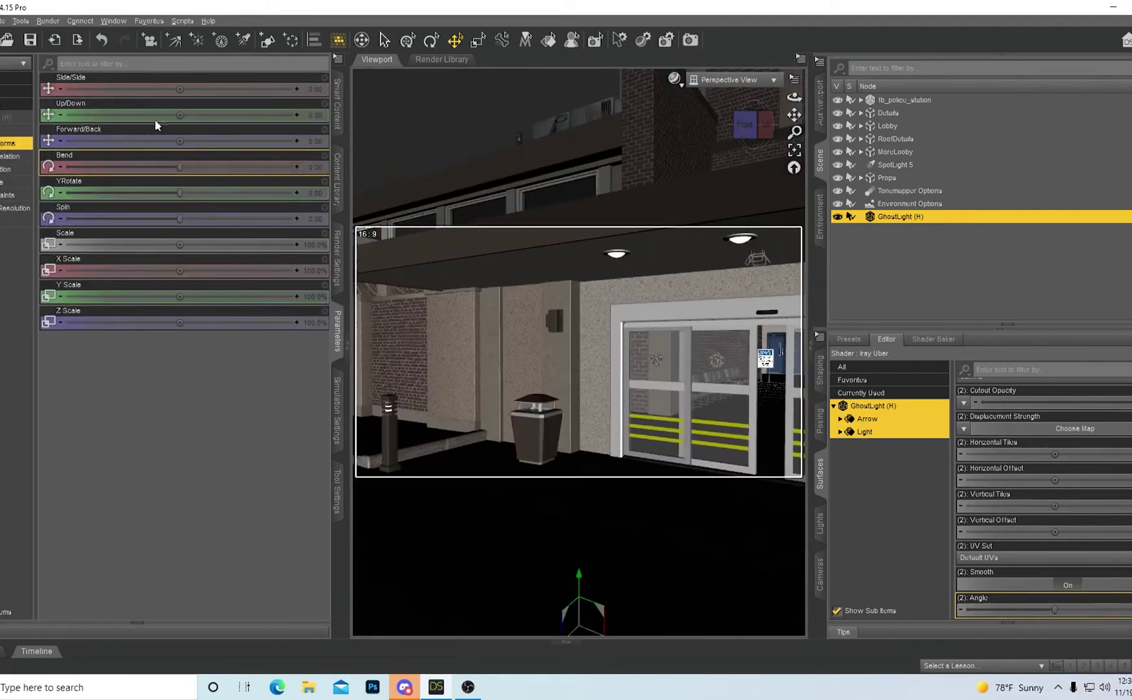
pyautogui.moveTo(180, 115); pyautogui.dragTo(251, 124)
pyautogui.scroll(2, 579, 352)
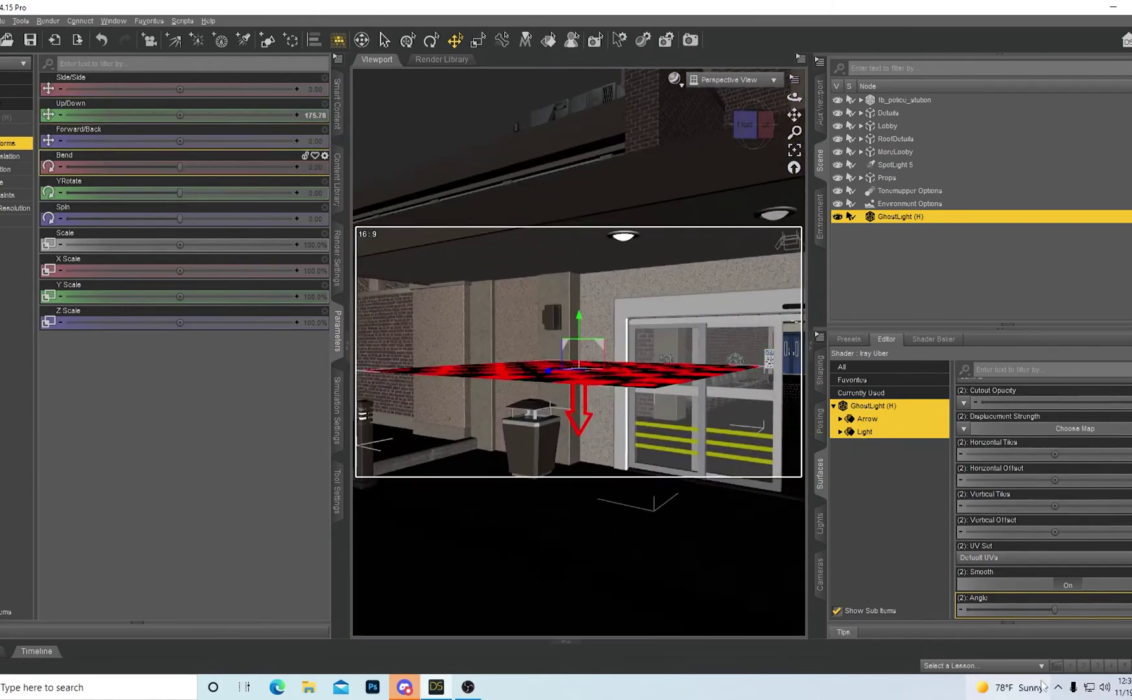
# - Review the ghost light's remaining surface settings and delete the light from the scene
pyautogui.scroll(-4, 1121, 465)
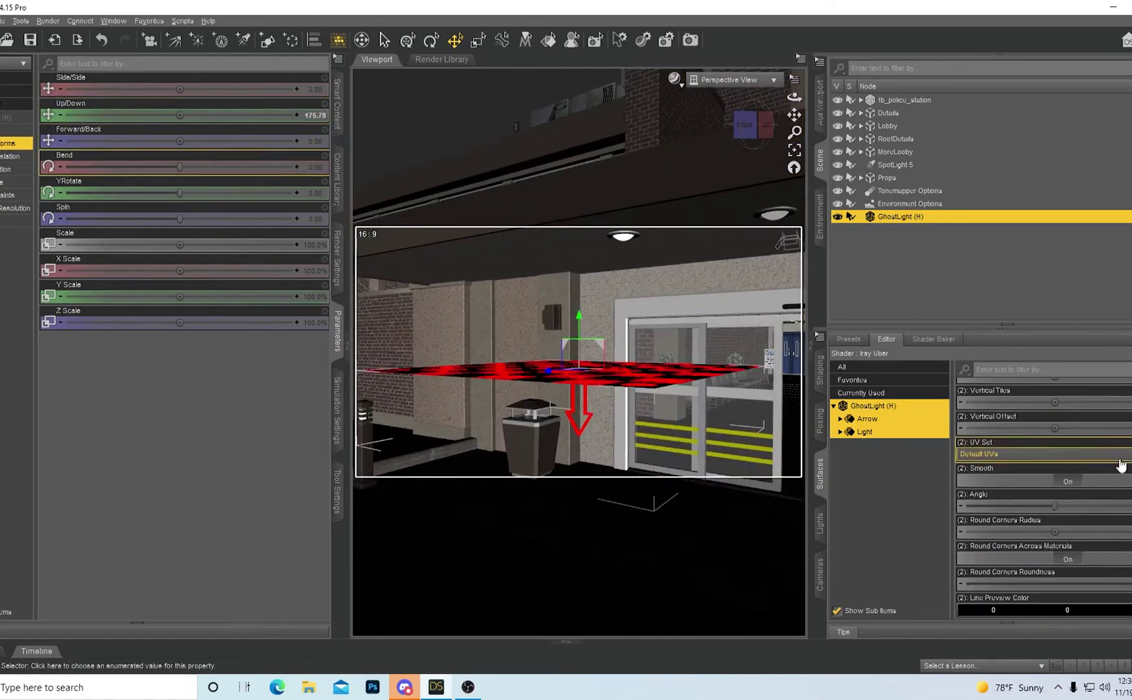
pyautogui.scroll(2, 593, 346)
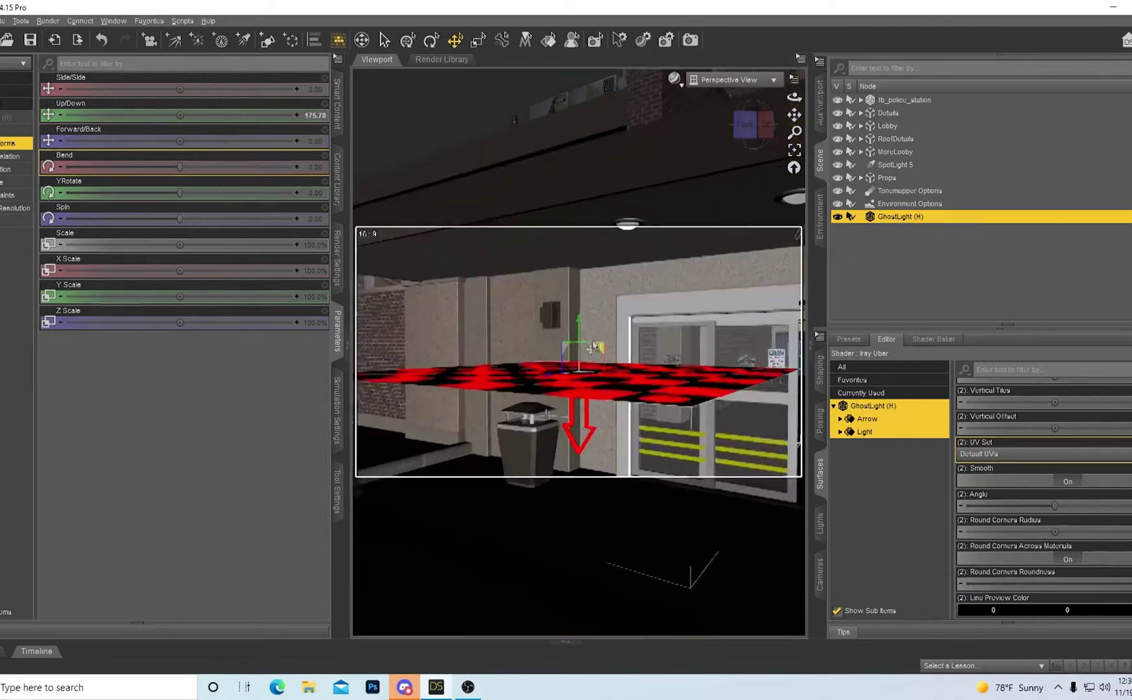
pyautogui.scroll(1, 593, 347)
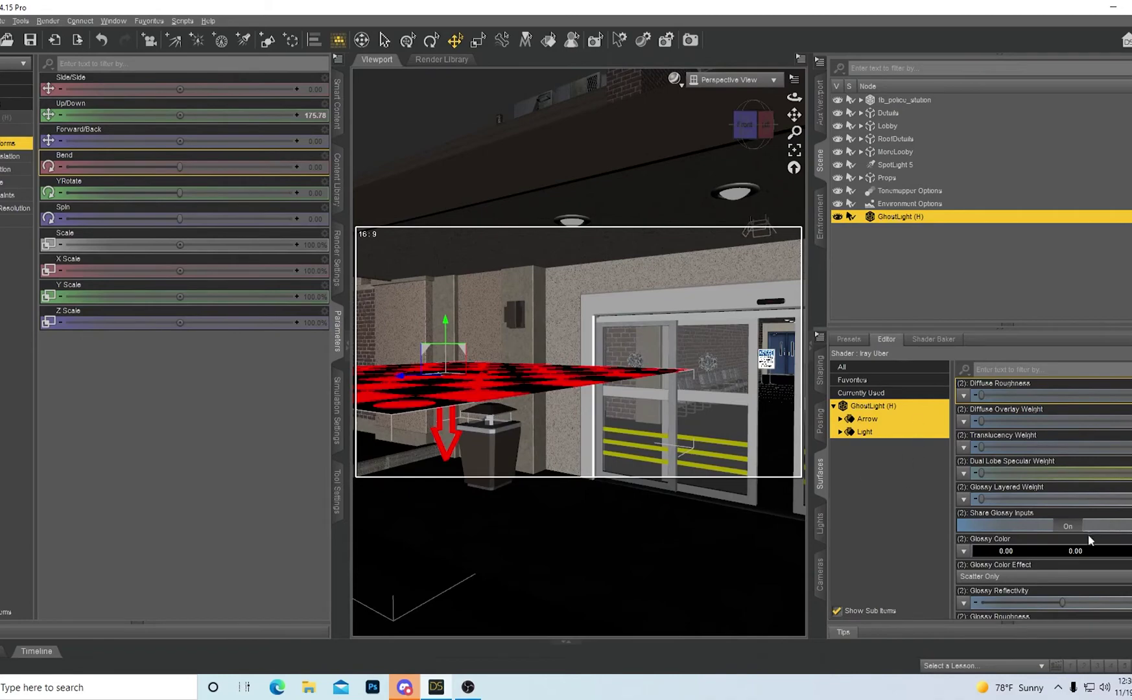
pyautogui.scroll(4, 1087, 534)
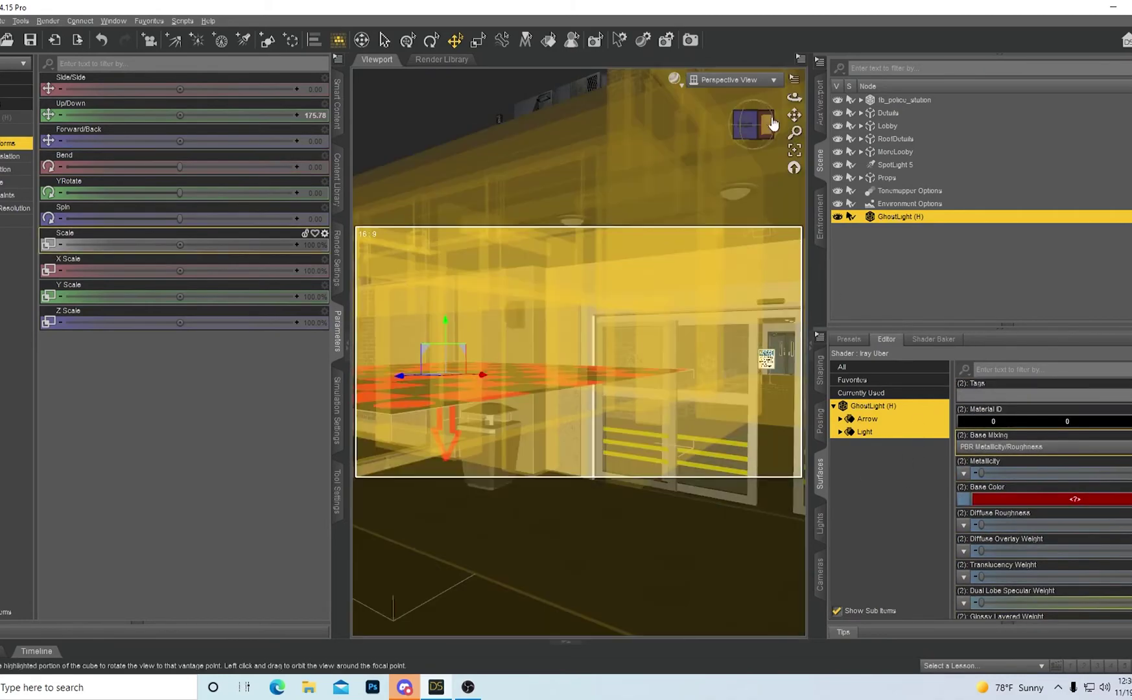
pyautogui.click(752, 124)
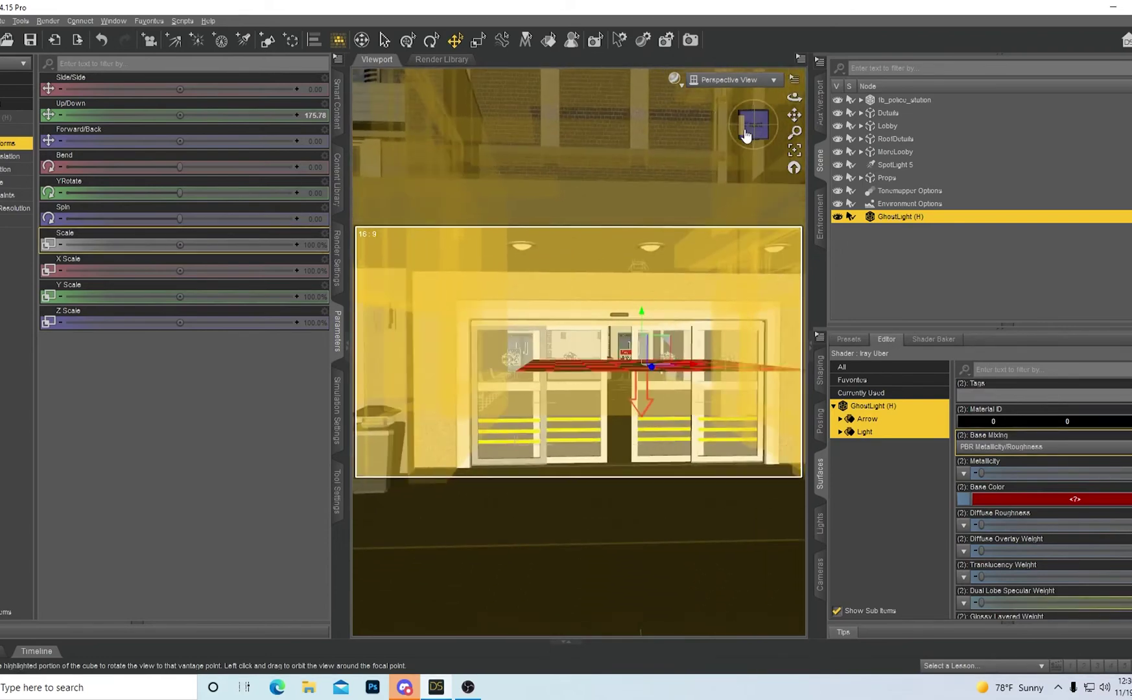
pyautogui.click(744, 134)
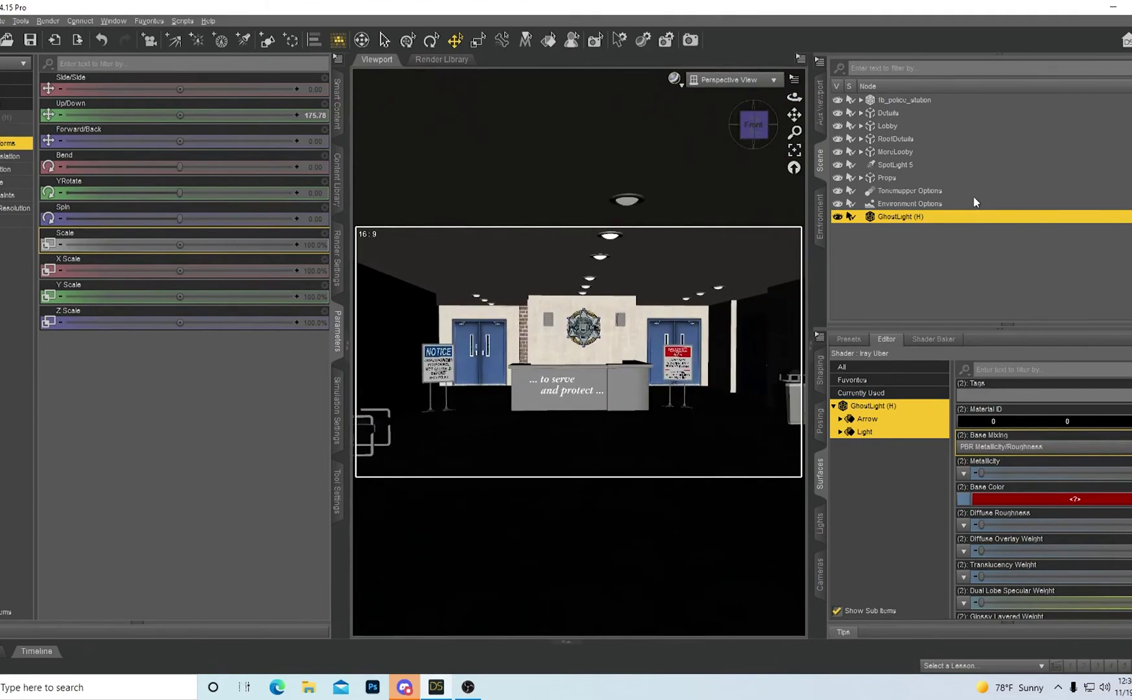
pyautogui.press('Delete')
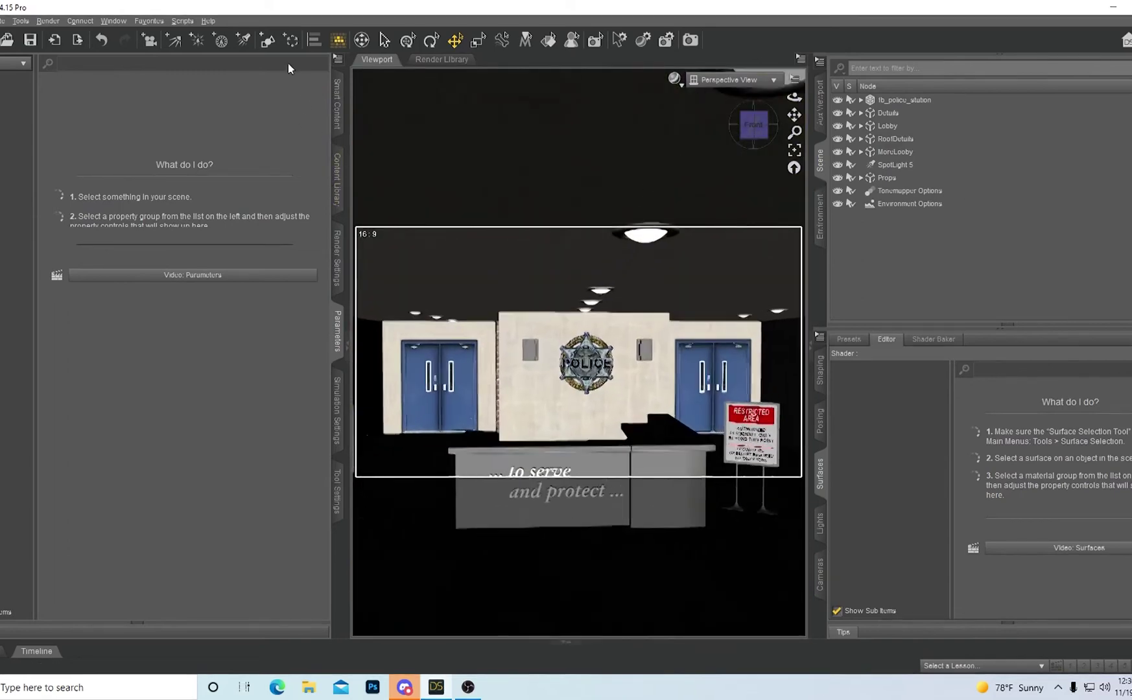
# - Create a new spotlight with default settings and look through it in the viewport
pyautogui.click(246, 41)
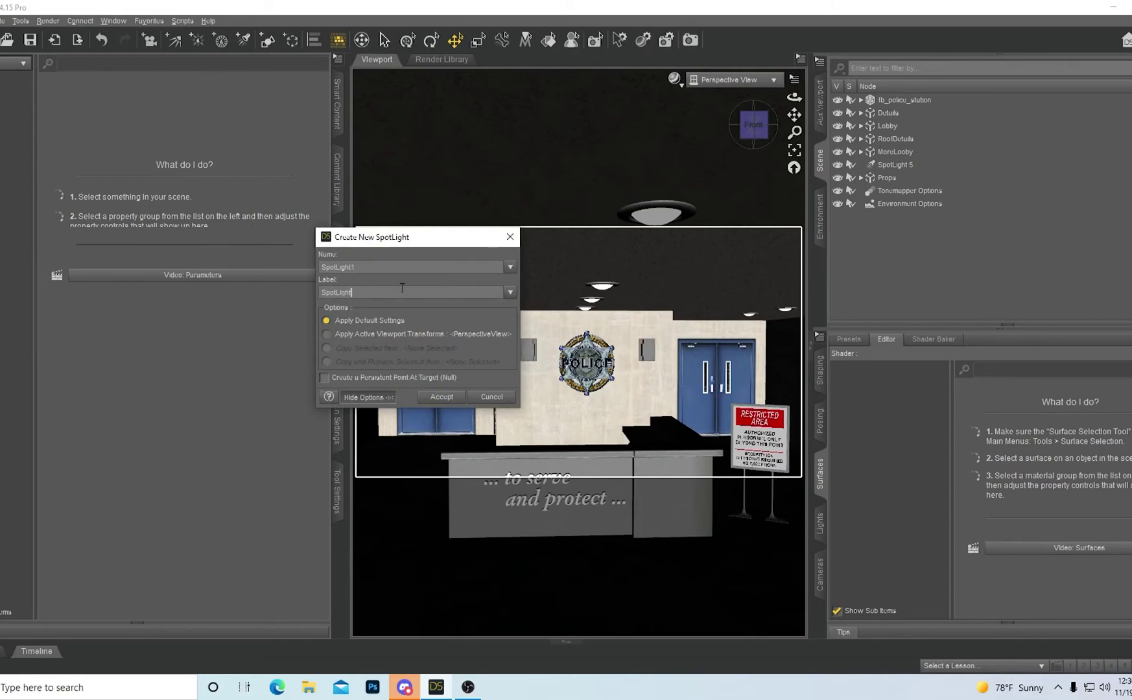
pyautogui.click(435, 396)
pyautogui.click(733, 79)
pyautogui.click(719, 217)
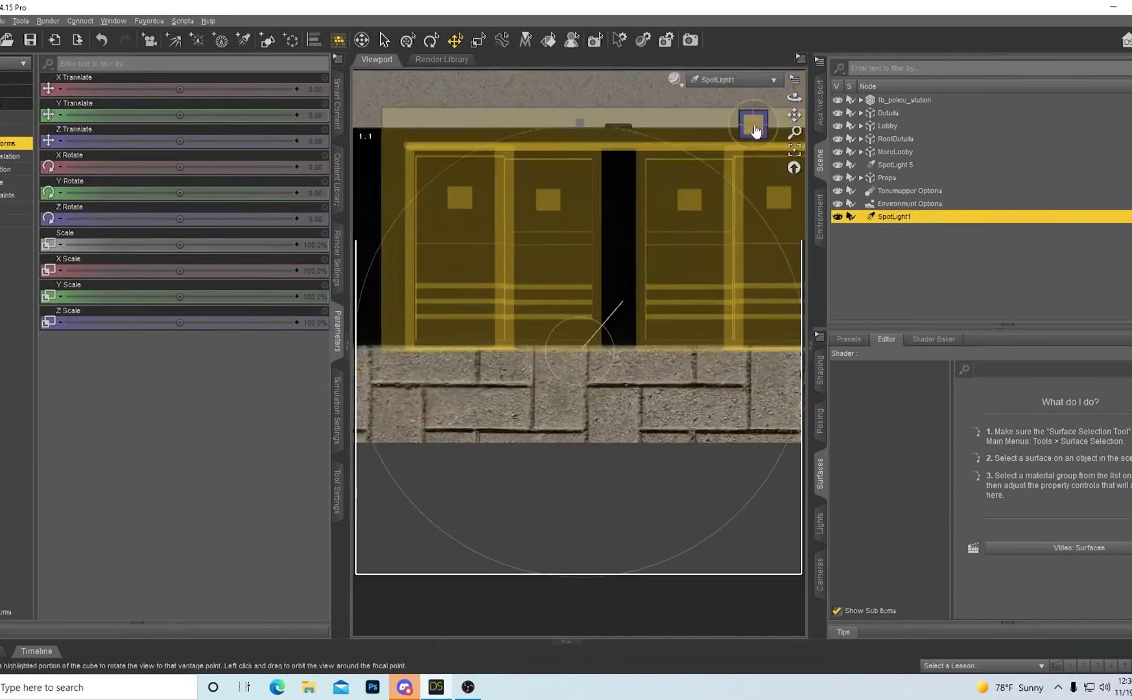
# - Move the spotlight into the lobby at about X 79.88, Y 250.06, Z -860.01, facing the front desk area
pyautogui.click(756, 129)
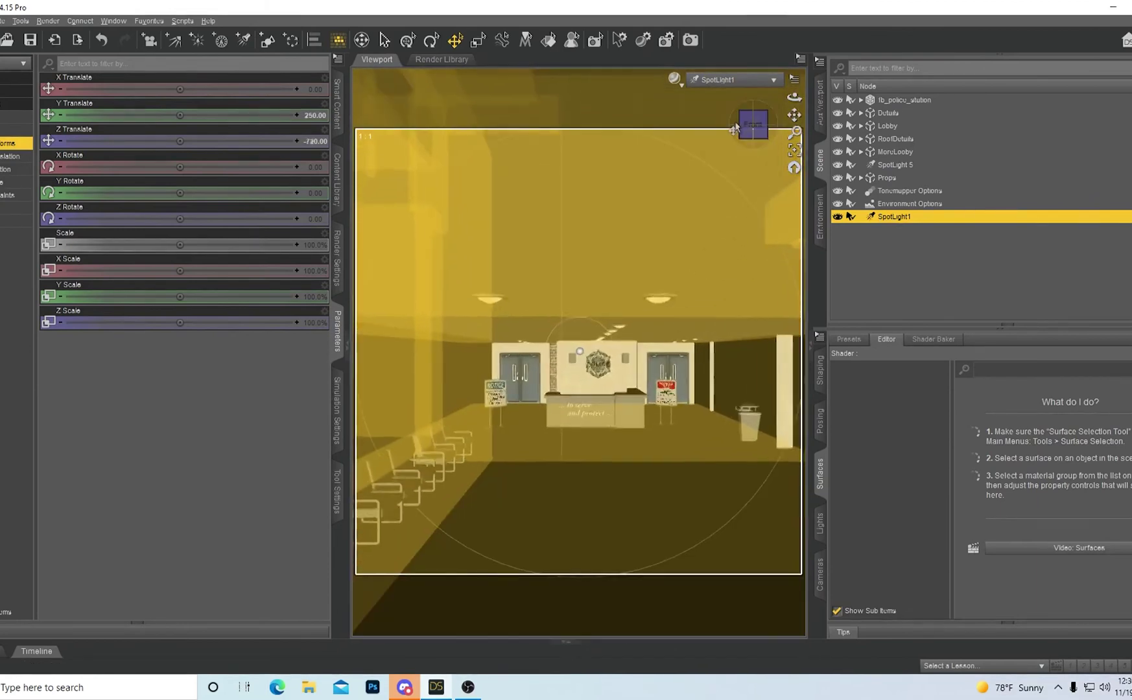
pyautogui.scroll(3, 735, 127)
pyautogui.moveTo(743, 126); pyautogui.dragTo(771, 146)
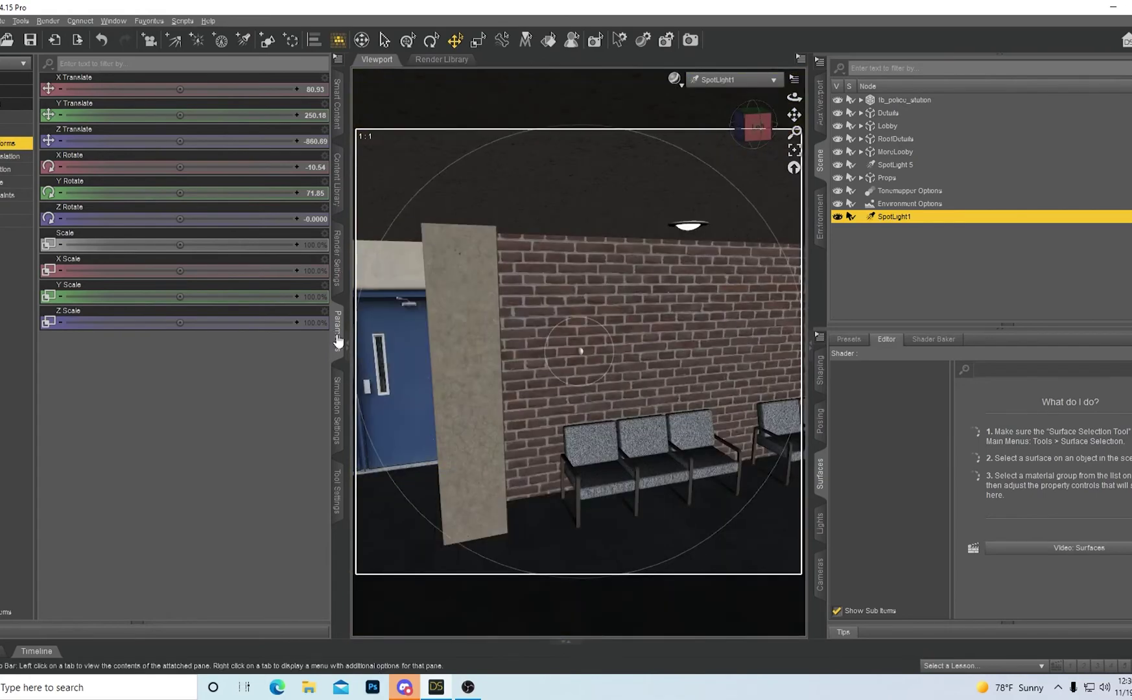
pyautogui.click(342, 347)
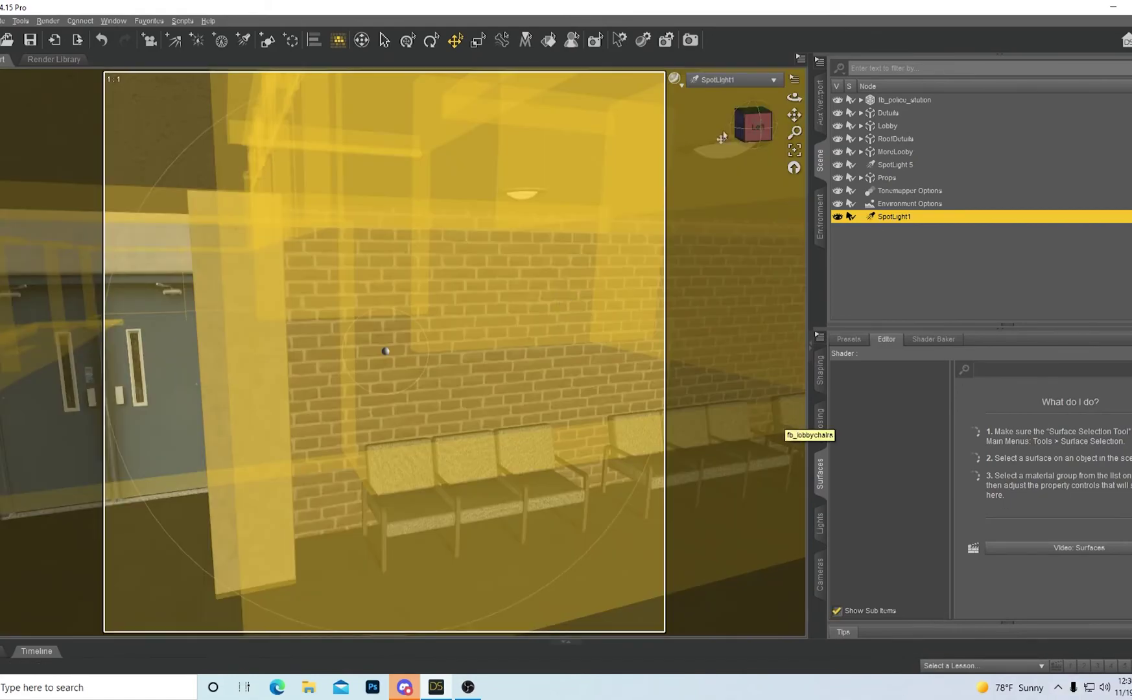
pyautogui.moveTo(750, 127); pyautogui.dragTo(733, 127)
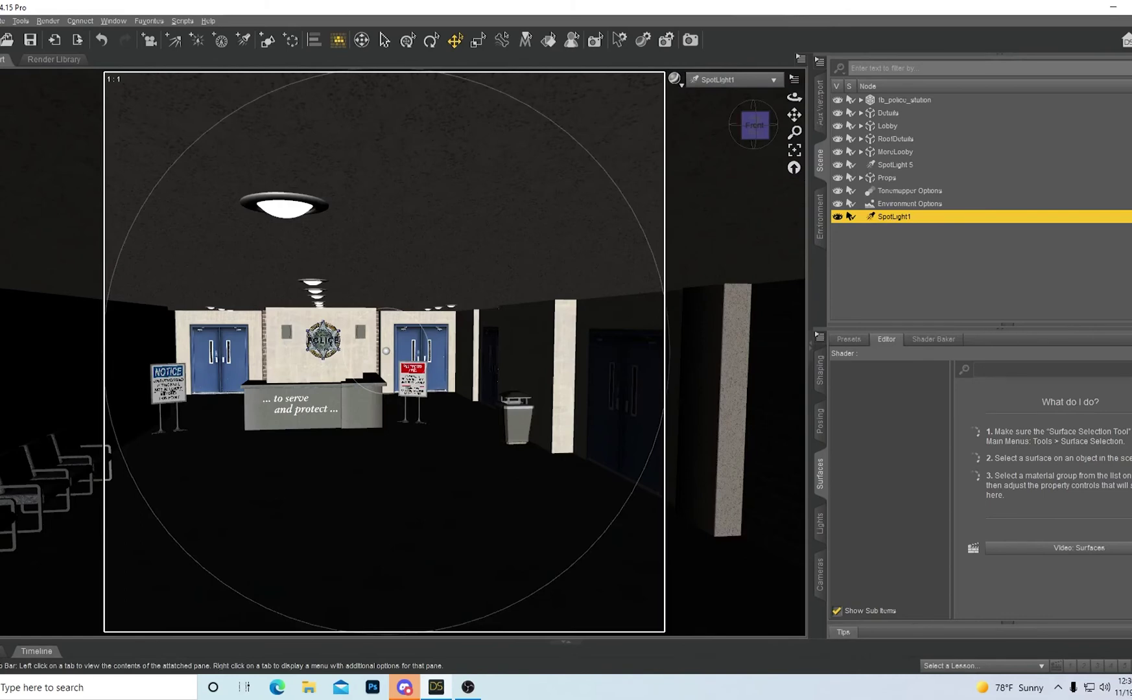
pyautogui.click(1, 329)
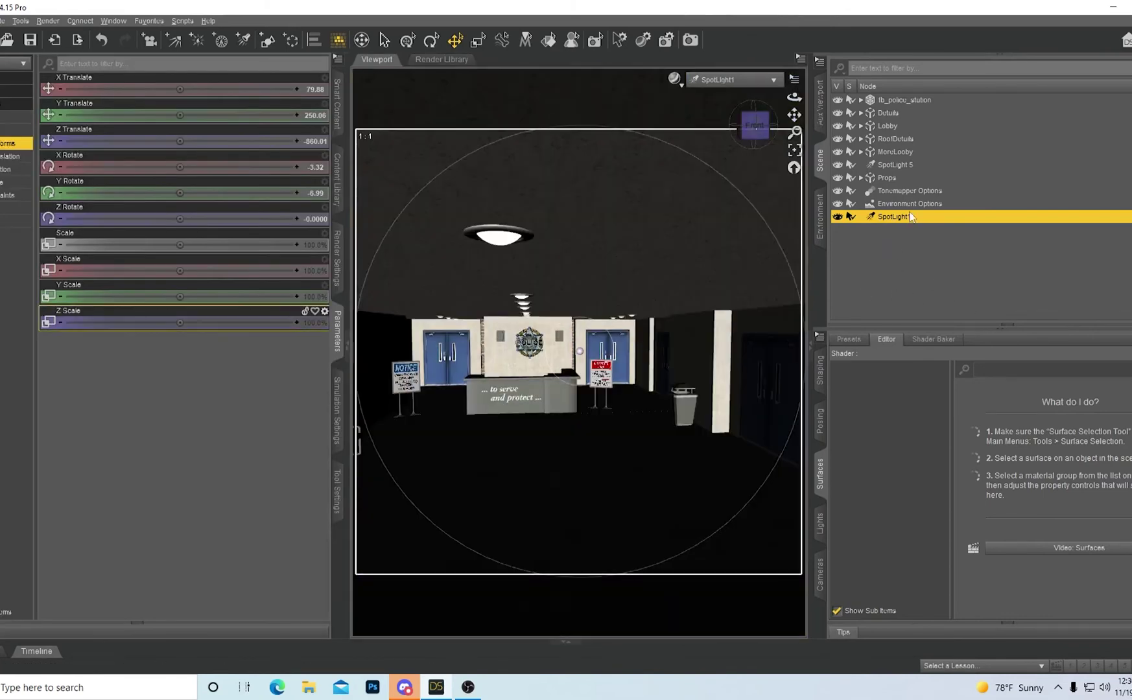
# - Delete the new spotlight from the scene
pyautogui.click(914, 204)
pyautogui.click(918, 215)
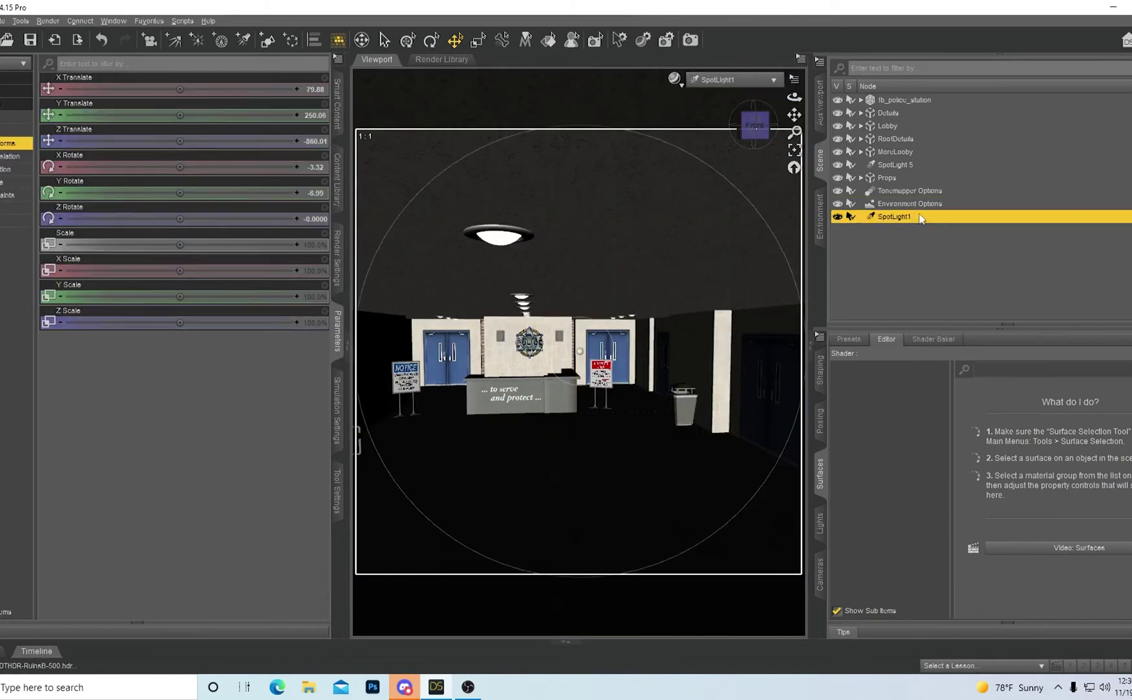
pyautogui.press('Delete')
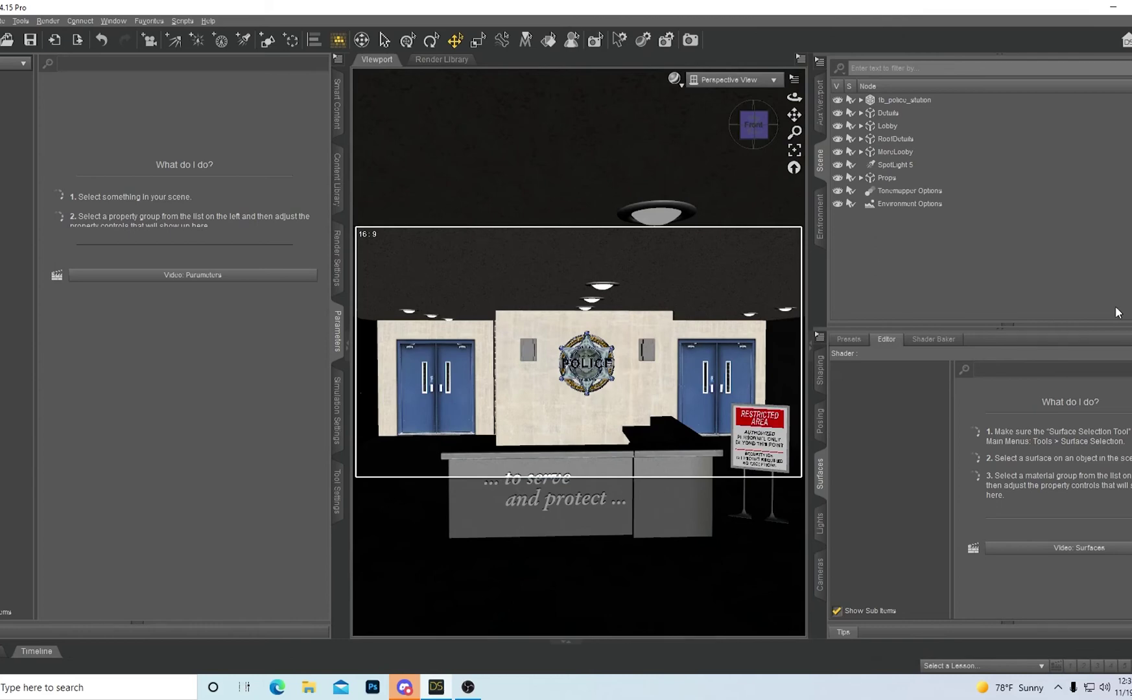
pyautogui.scroll(-2, 579, 352)
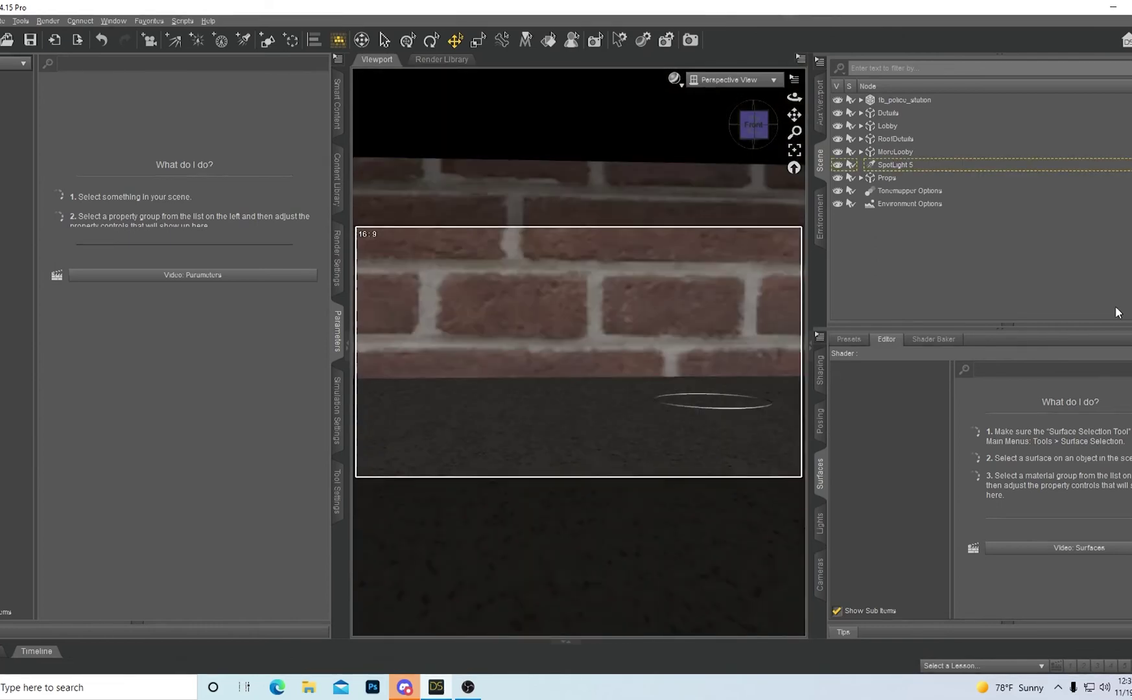